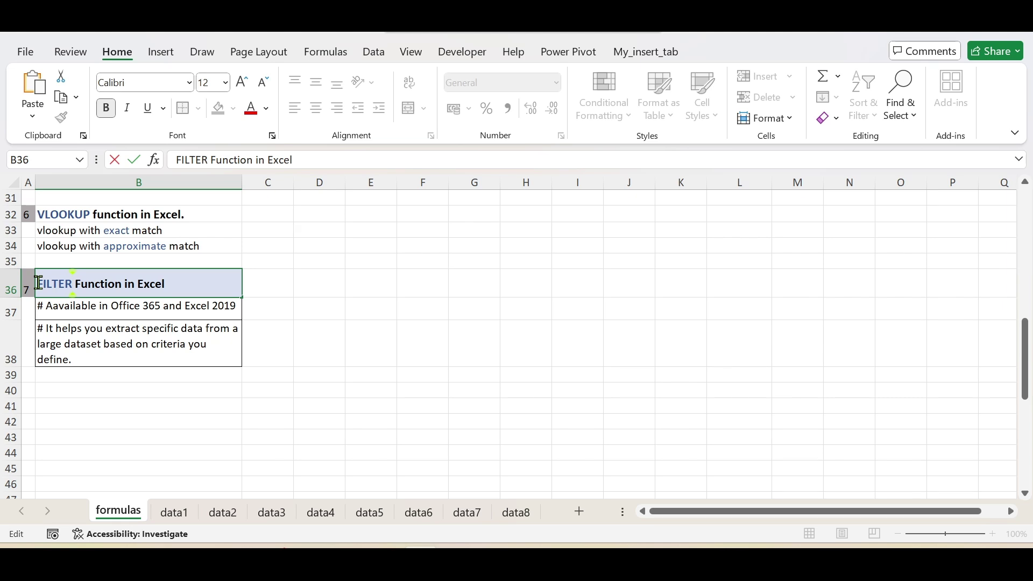
- Review the FILTER function's heading, availability note and description in cells B36 to B38
drag(38, 283, 214, 283)
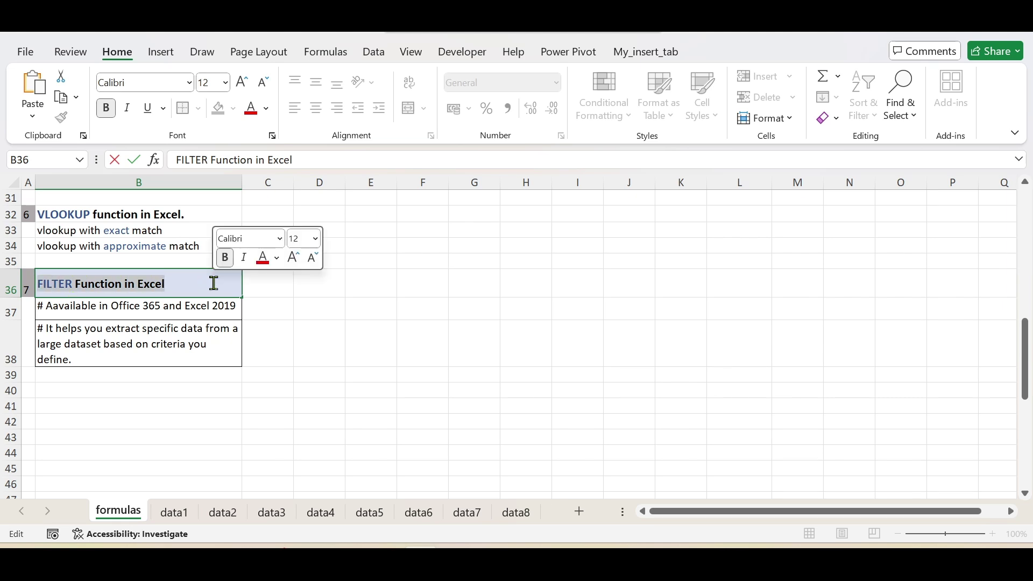
click(129, 306)
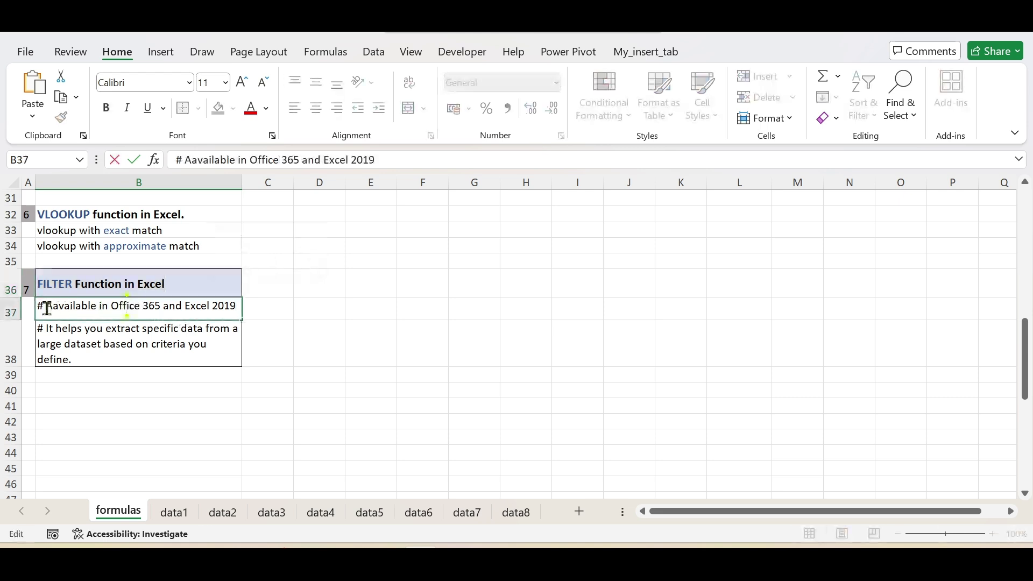
drag(46, 308, 272, 309)
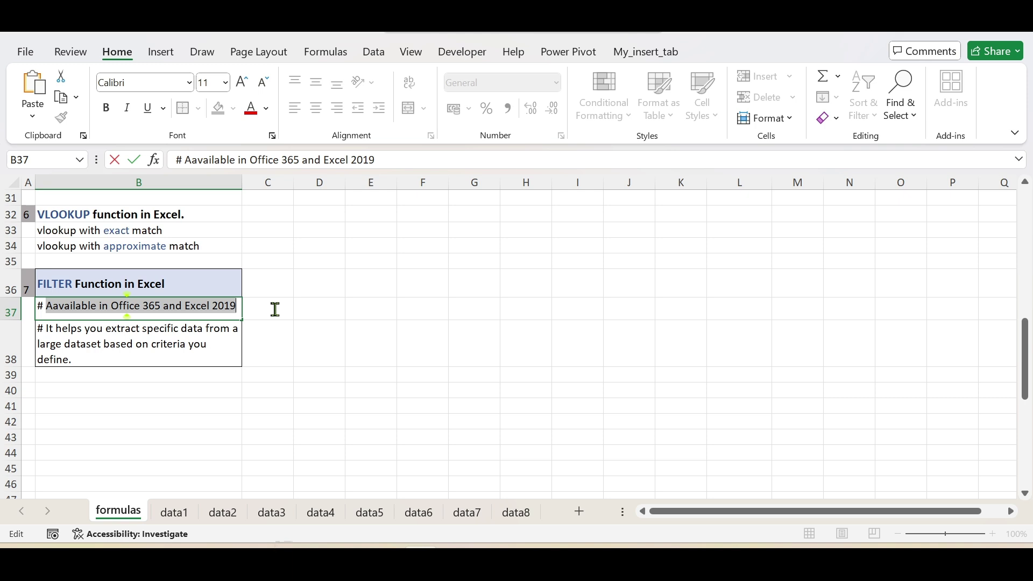
click(158, 344)
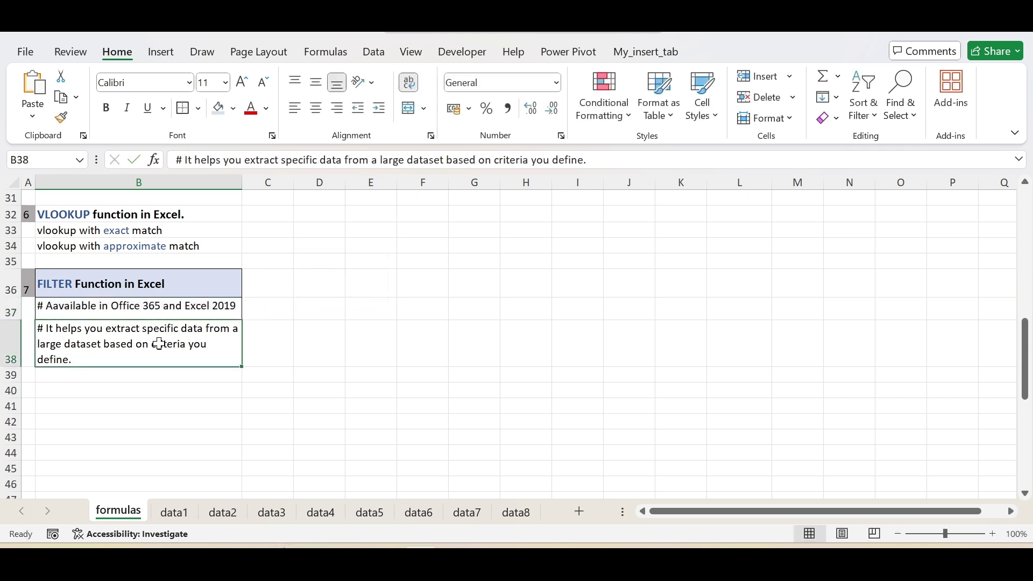
double_click(50, 344)
drag(43, 328, 224, 360)
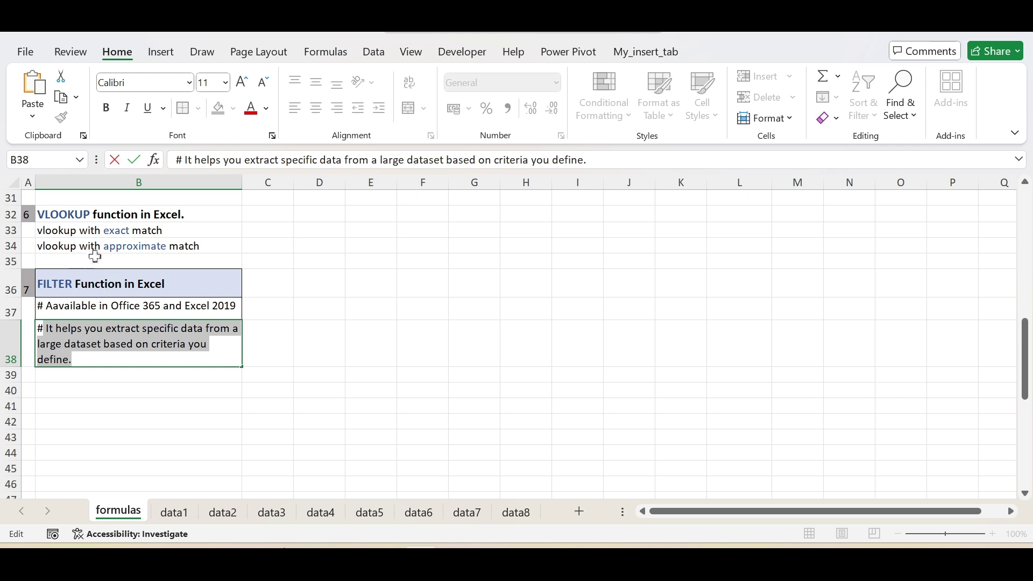
click(184, 276)
- Switch to the data8 sheet and examine its Name, Product Category and Sales columns
click(515, 516)
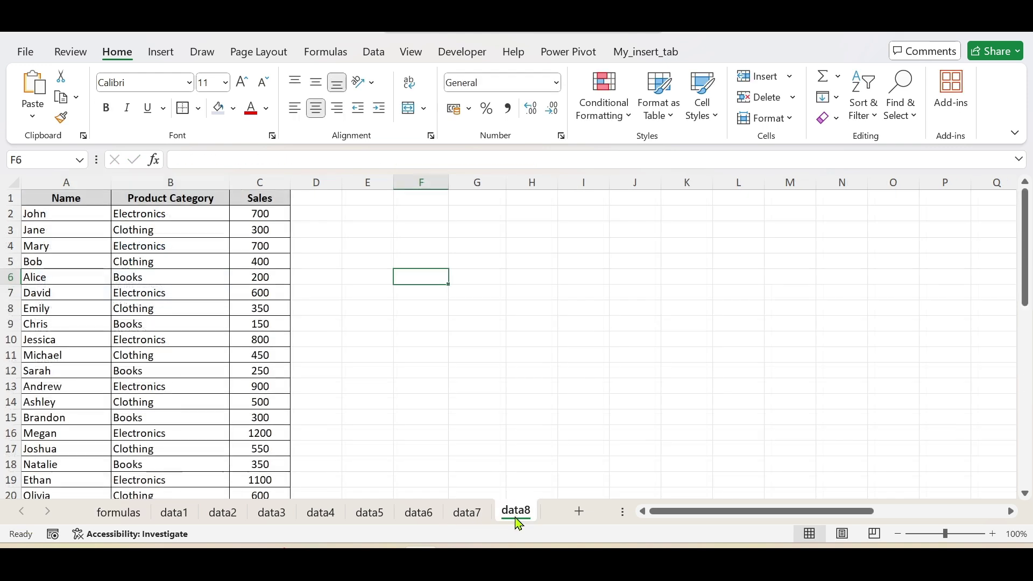
click(67, 178)
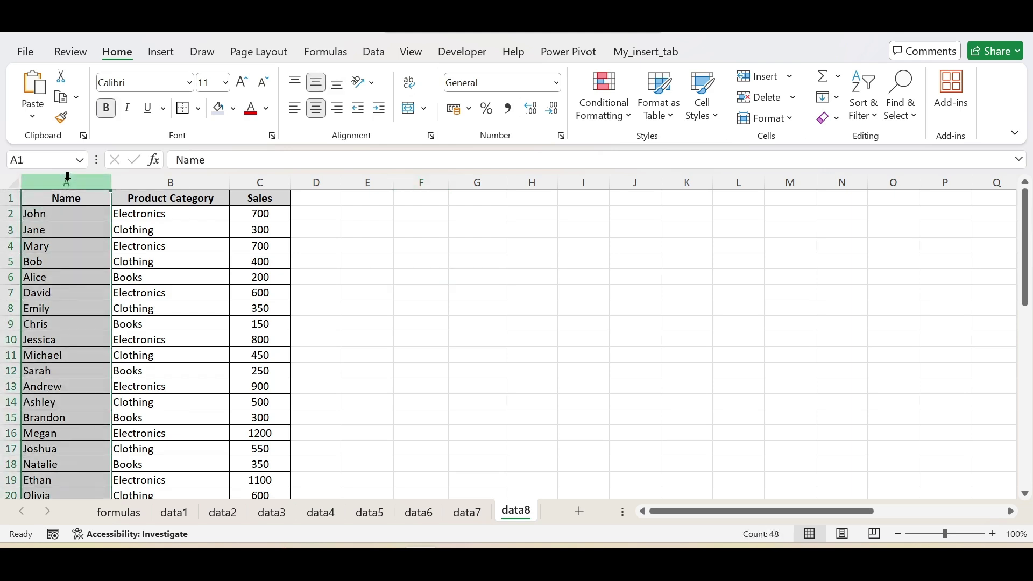
click(170, 181)
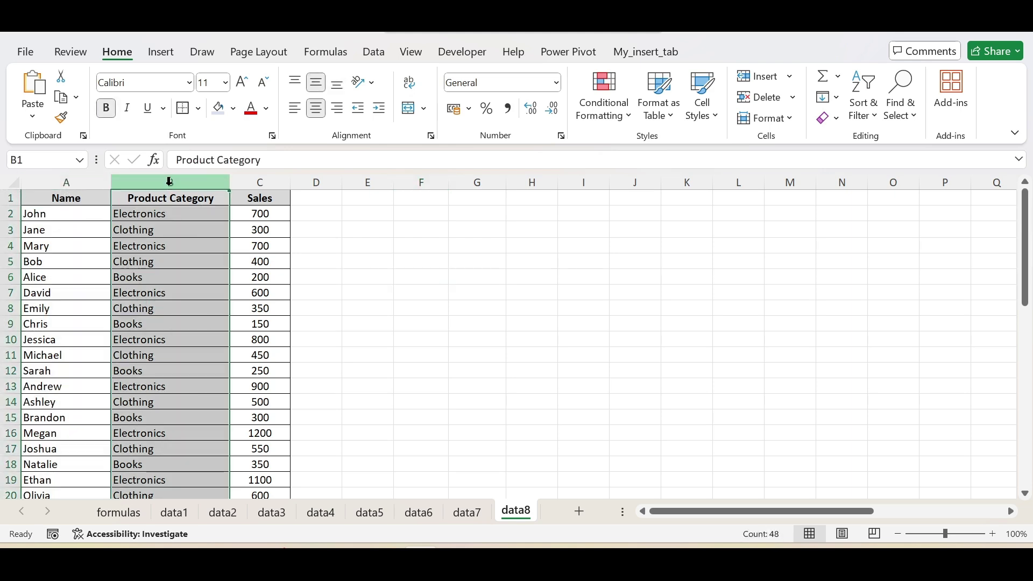
click(258, 182)
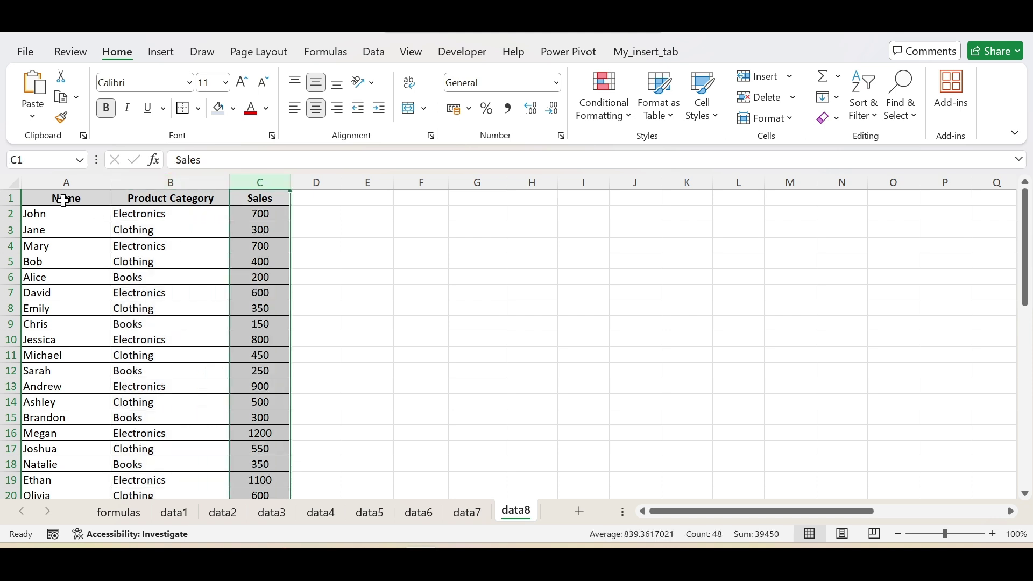
- Add filters to the header row A1:C1 and show only the Clothing rows in the Product Category column
drag(65, 198, 256, 196)
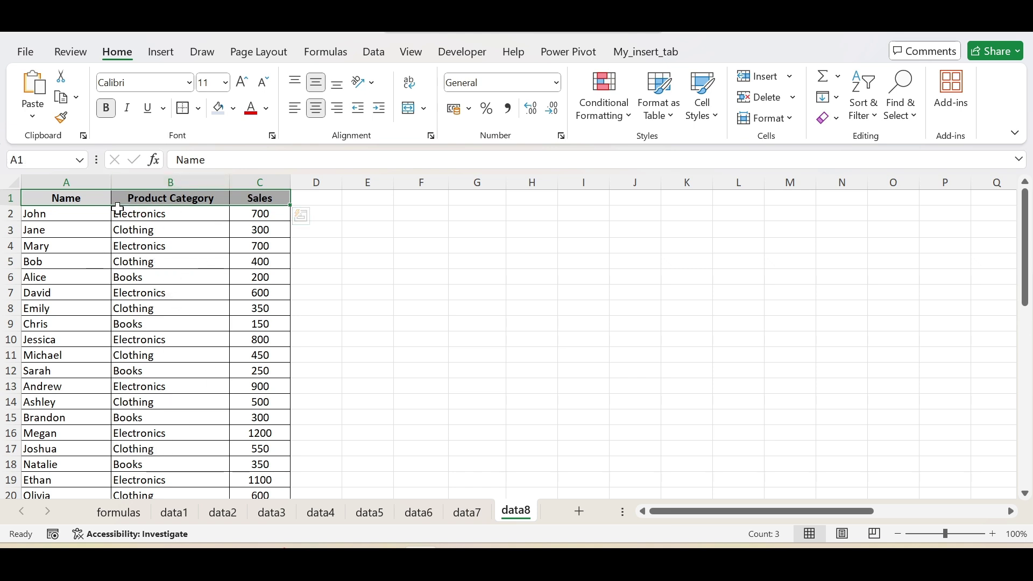
click(871, 122)
click(878, 214)
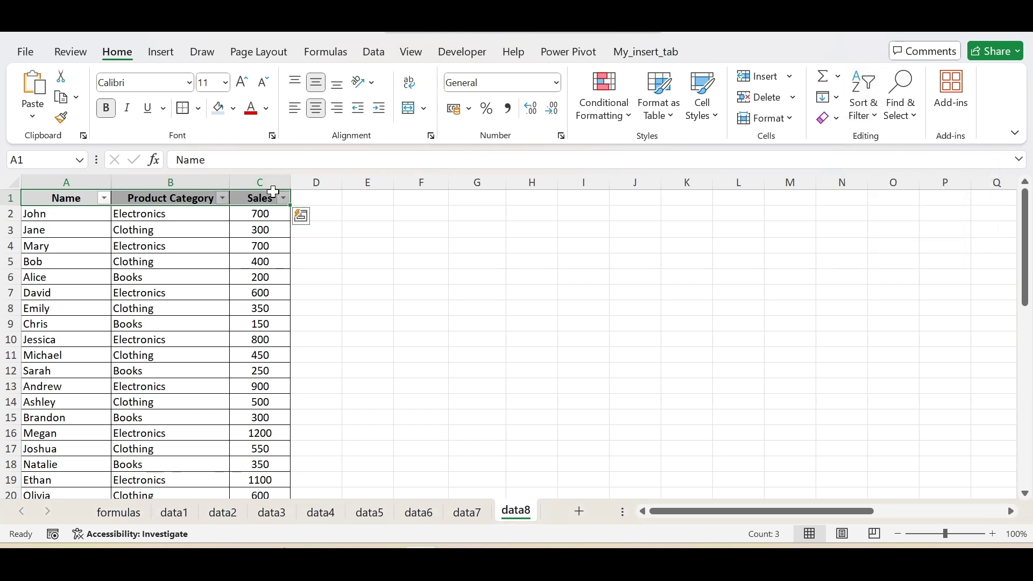
click(222, 199)
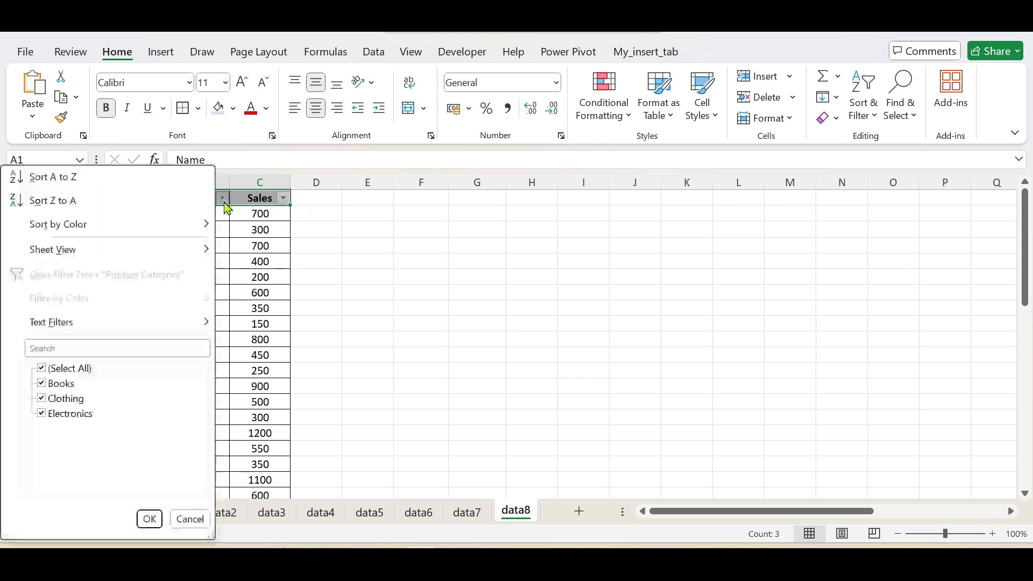
click(42, 368)
click(41, 399)
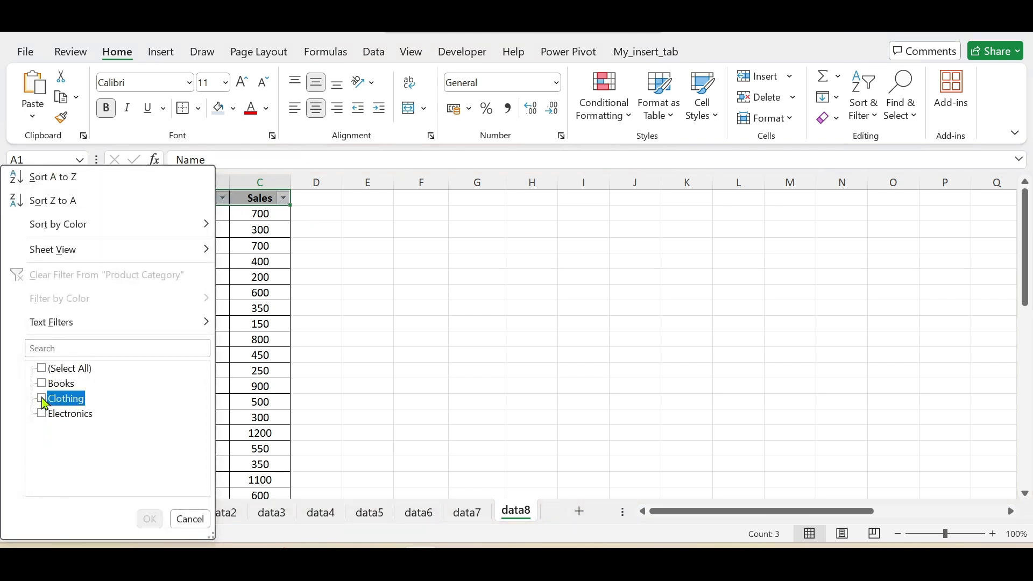
click(149, 520)
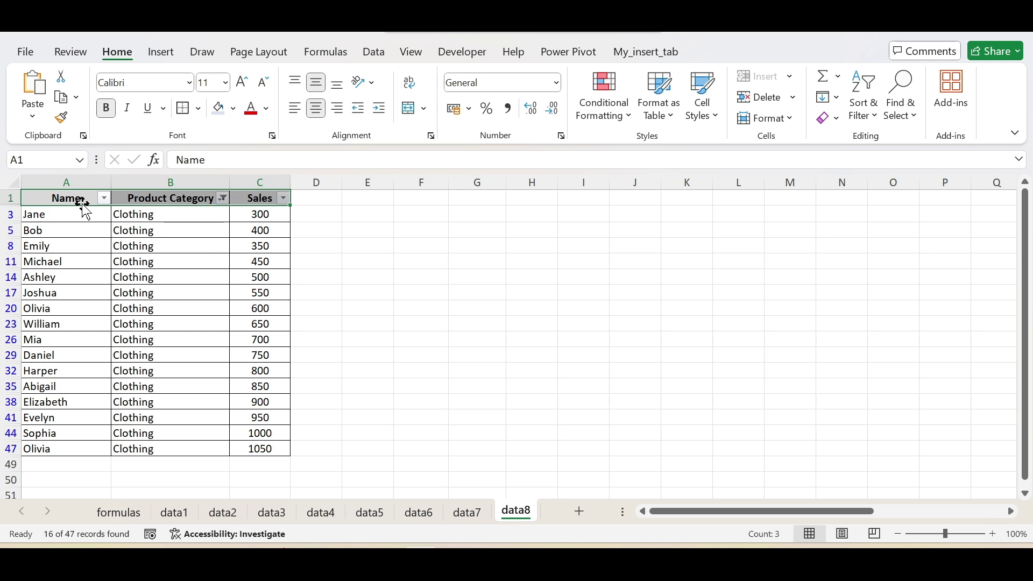
- Show all product categories again and remove the filters from the header row A1:C1
click(224, 203)
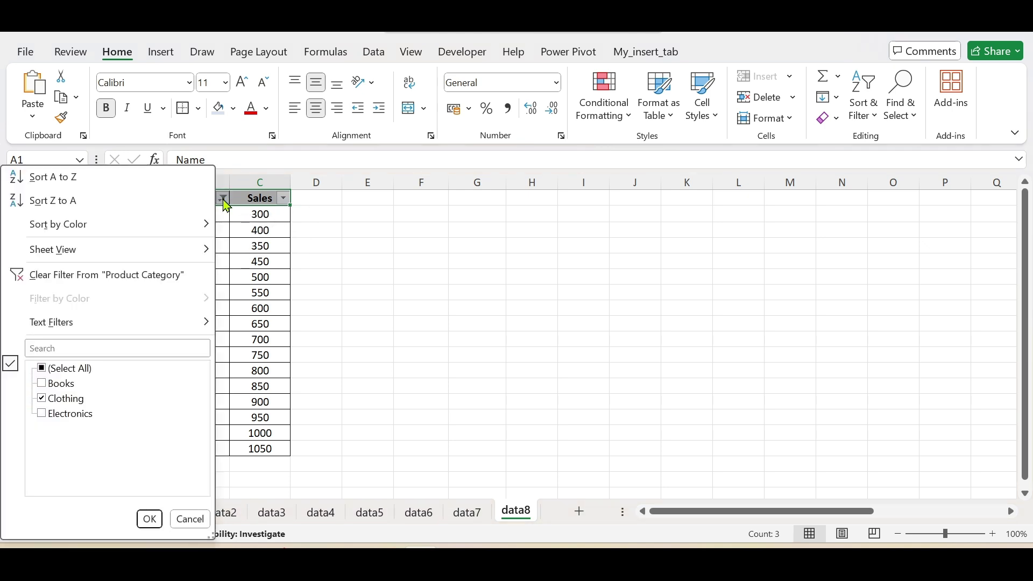
click(43, 369)
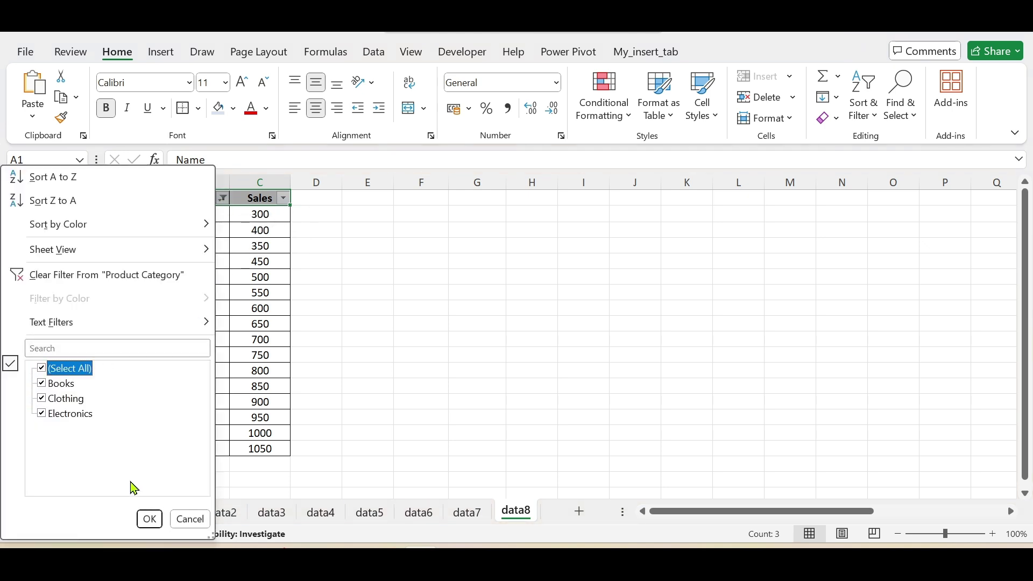
click(152, 522)
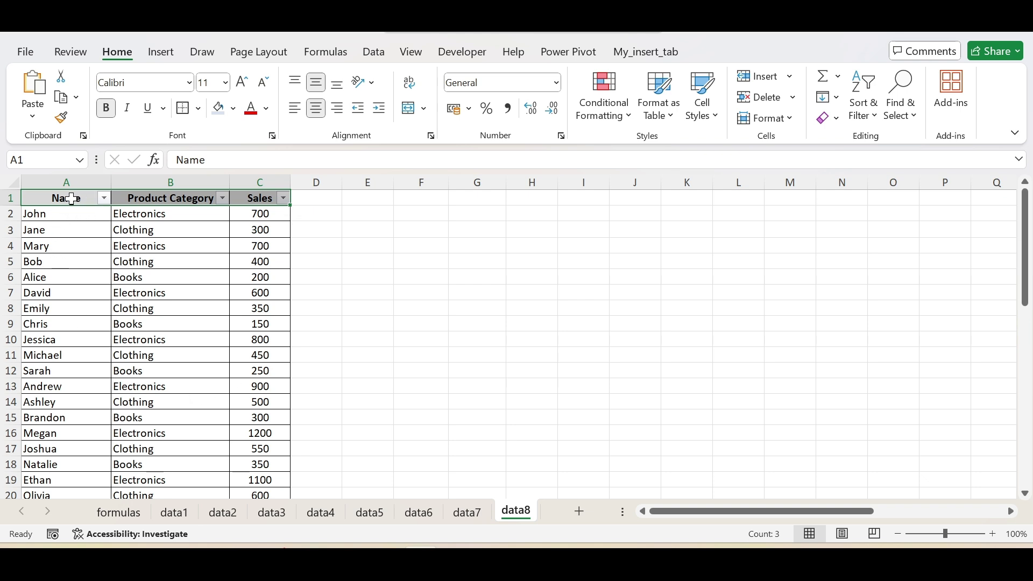
drag(72, 199, 277, 199)
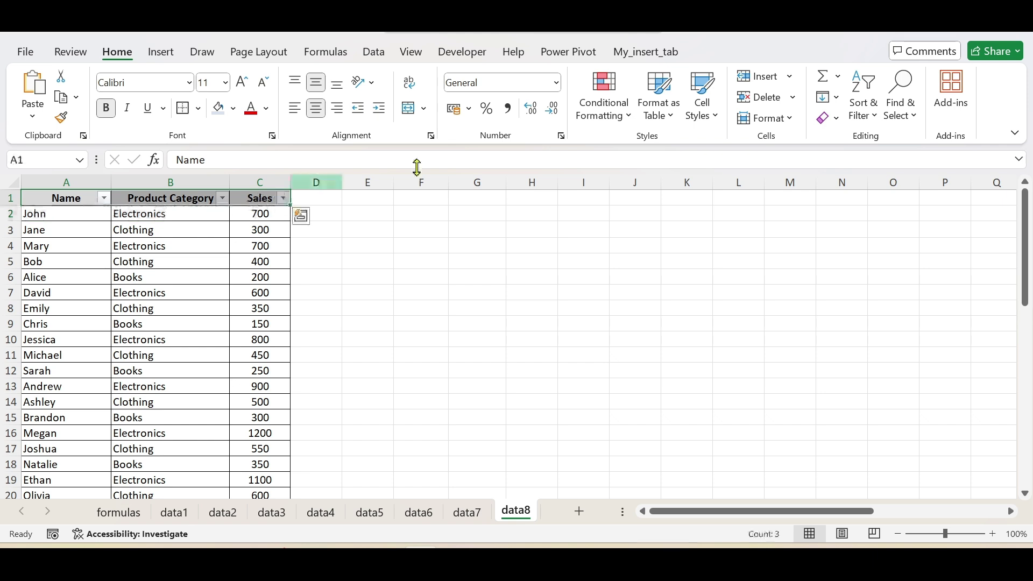
click(875, 117)
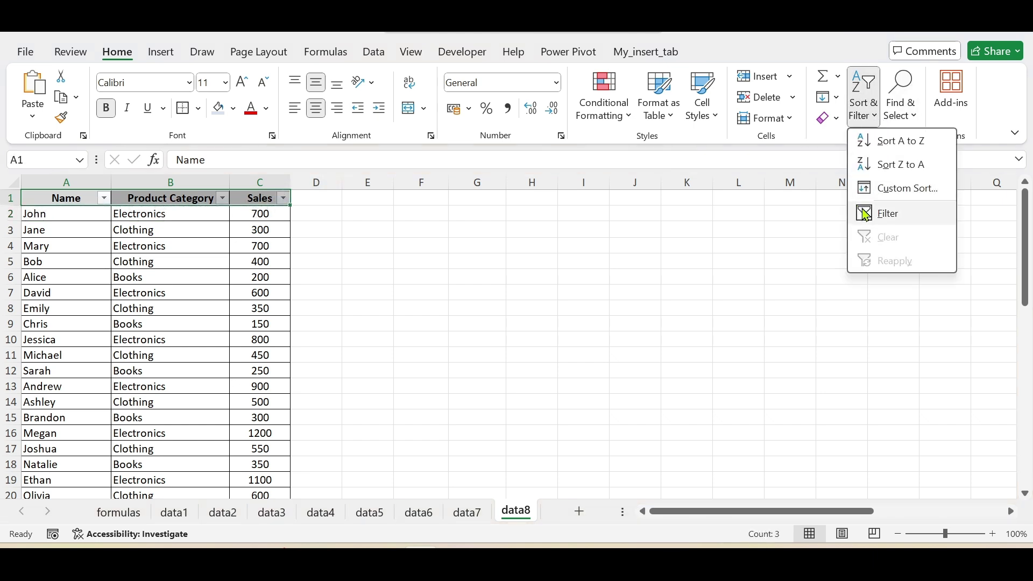
click(867, 214)
click(390, 264)
- Start a FILTER formula in cell F3 with the data range A2:C48 as its array argument
click(418, 232)
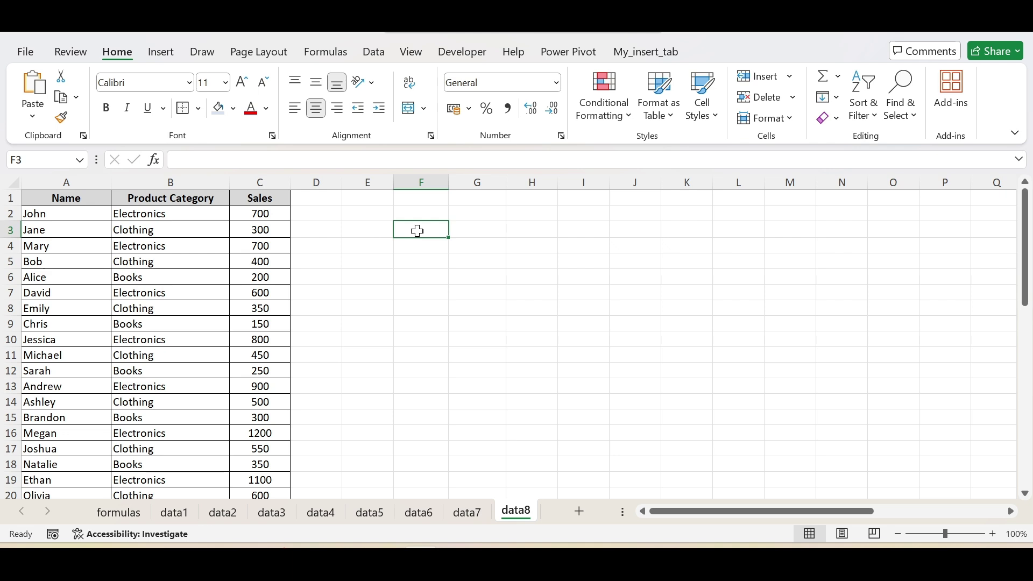
text(=)
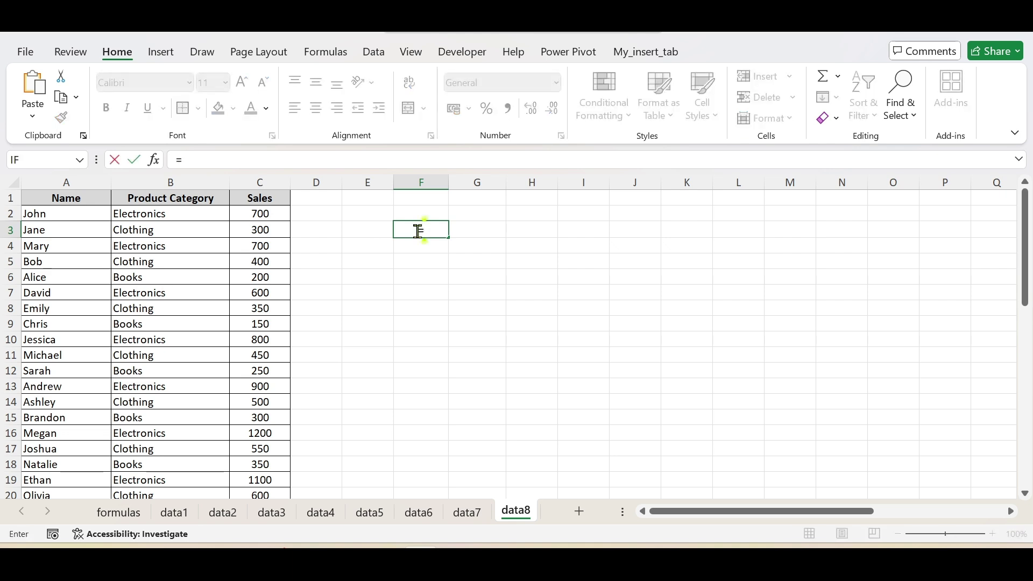
text(filter)
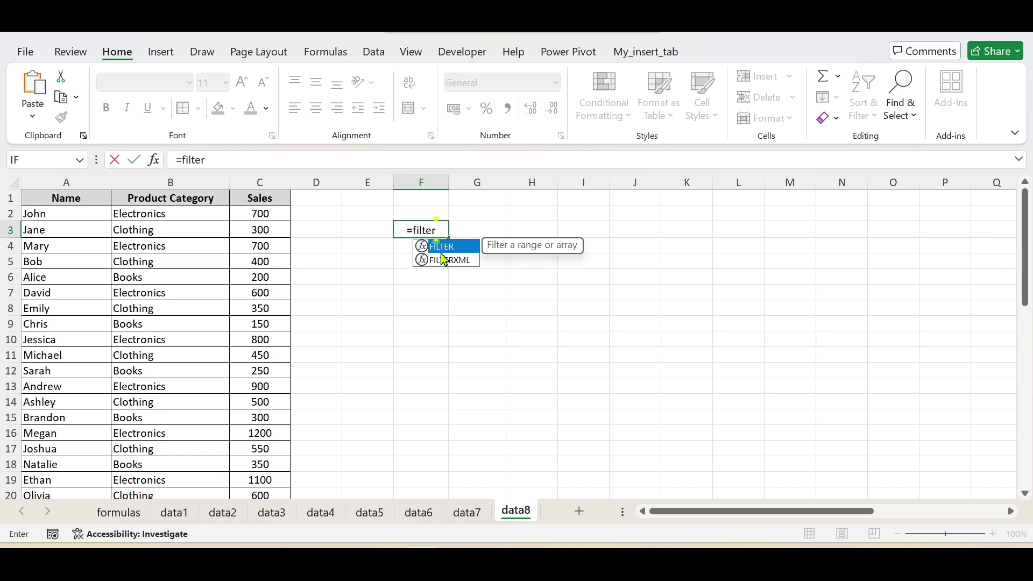
double_click(442, 250)
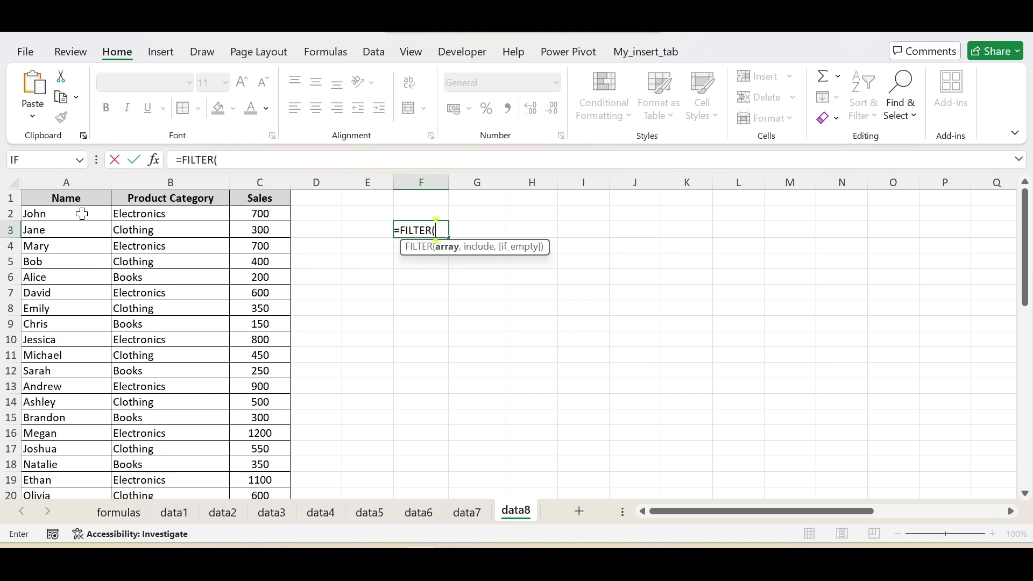
click(38, 214)
drag(104, 231, 260, 464)
scroll(428, 349, up, 10)
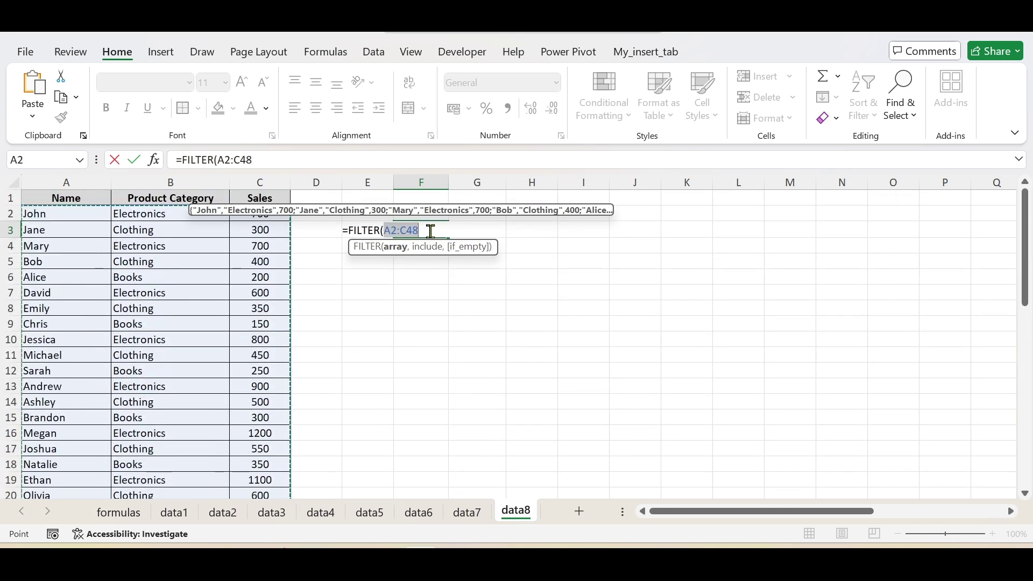
click(443, 232)
text(,)
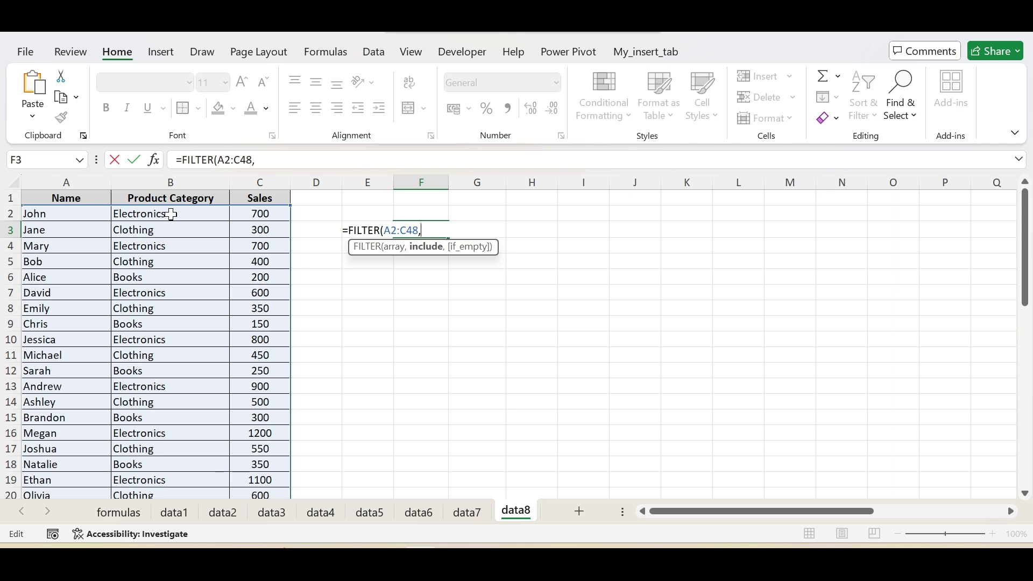
- Enter B2:B48="Electronics" as the FILTER formula's include condition so only that product category is extracted
drag(175, 213, 185, 461)
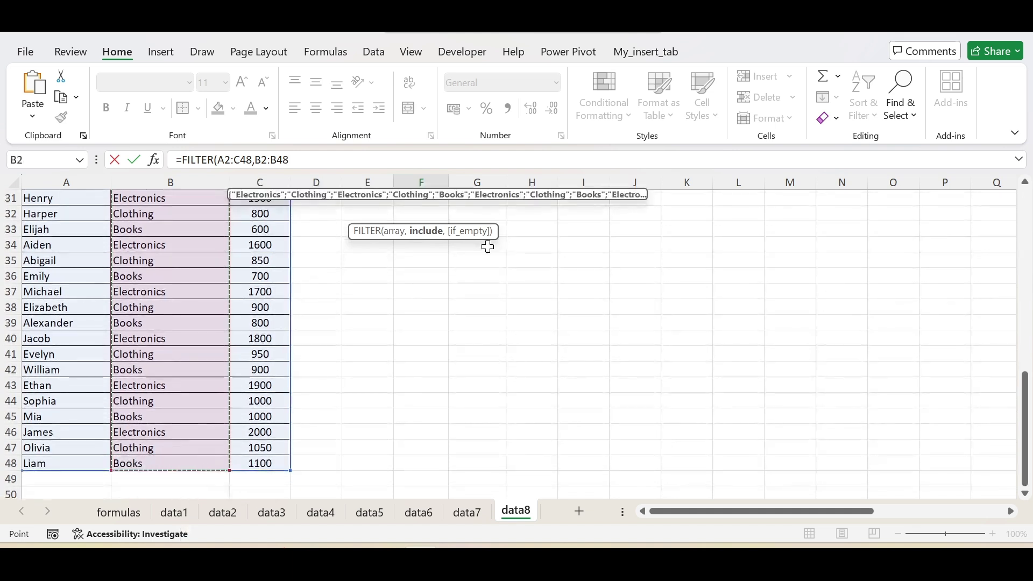
scroll(488, 247, up, 7)
scroll(488, 247, up, 3)
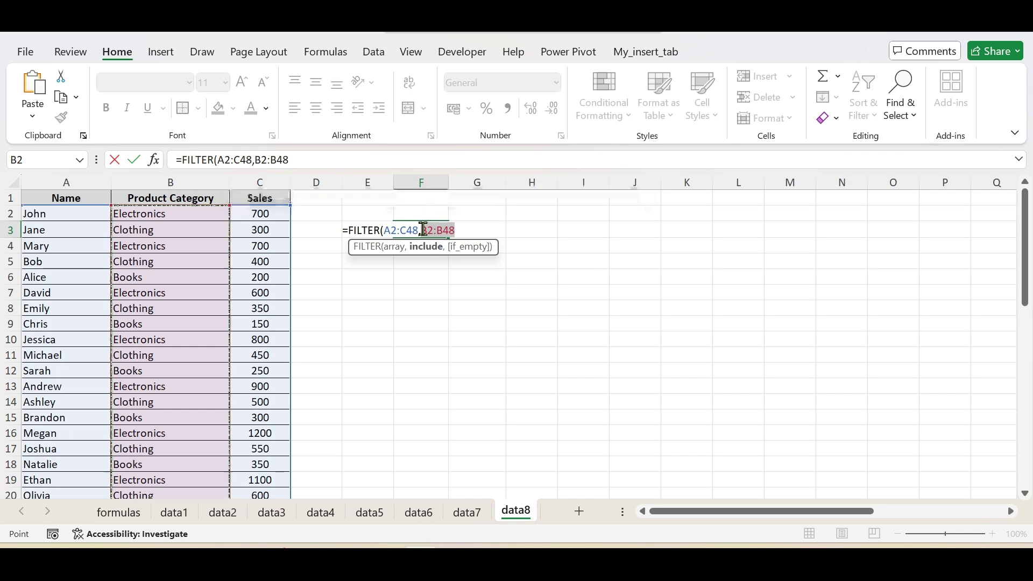
drag(421, 228, 463, 233)
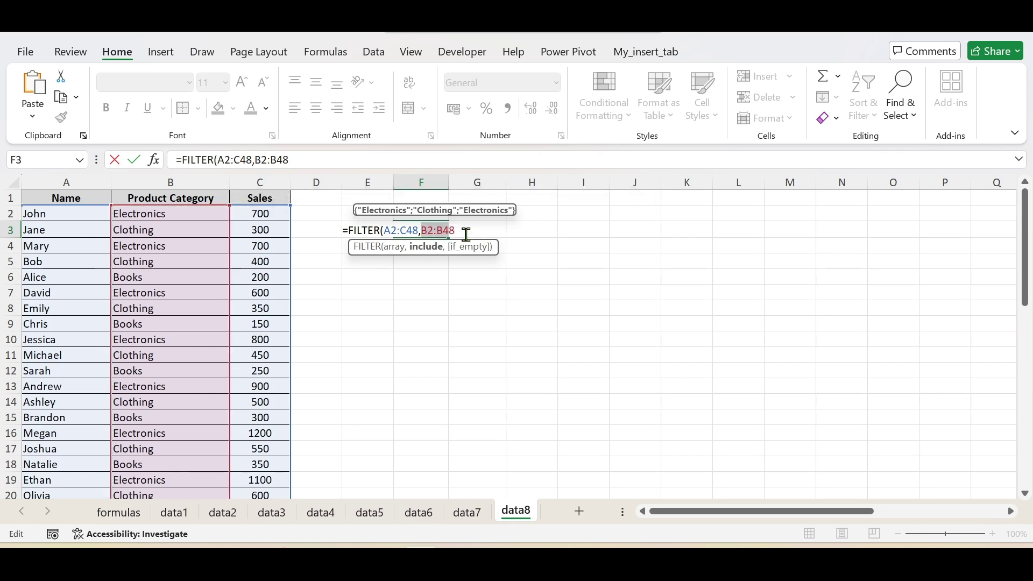
click(466, 234)
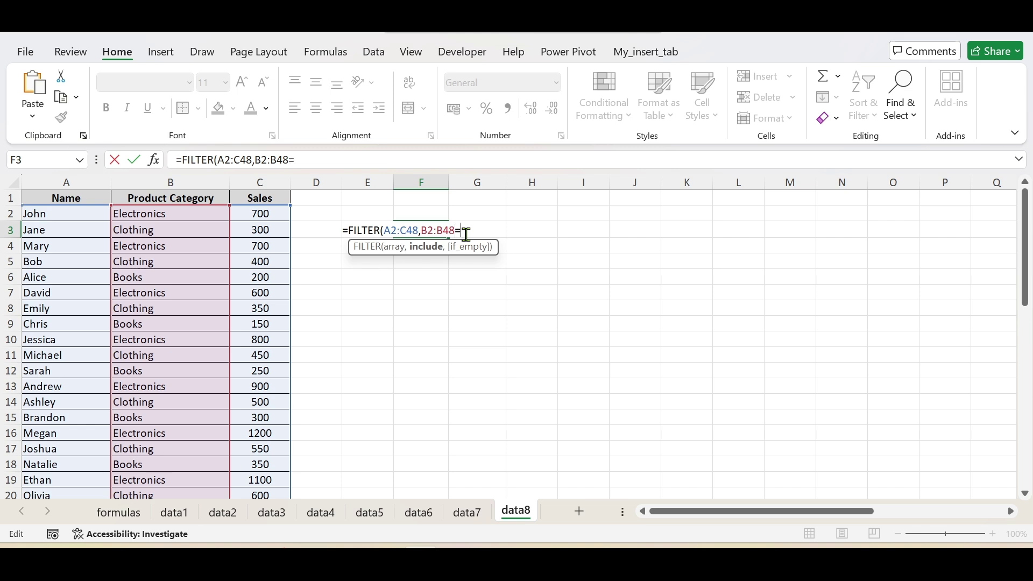
text(="Electronic)
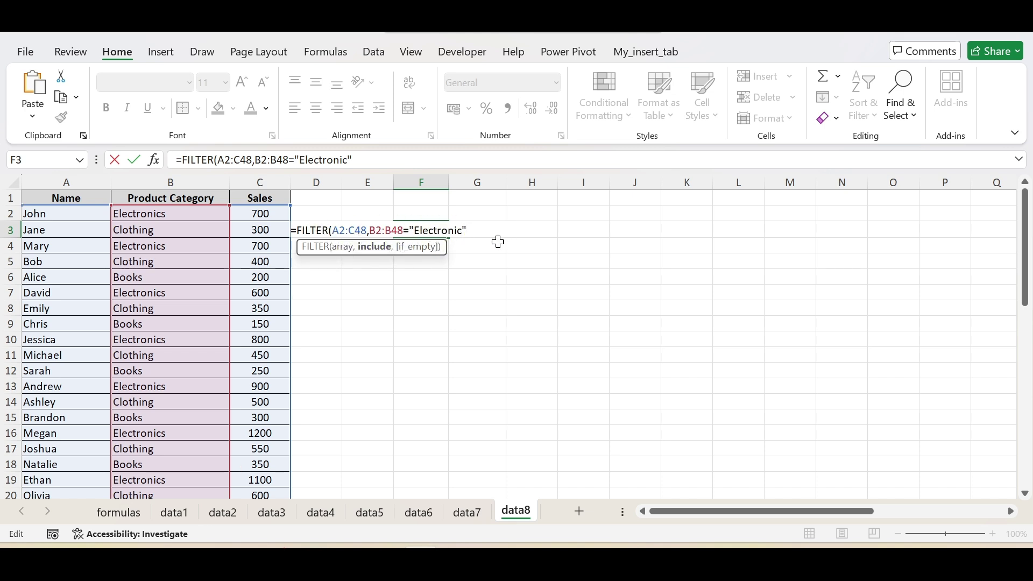
text(s","N)
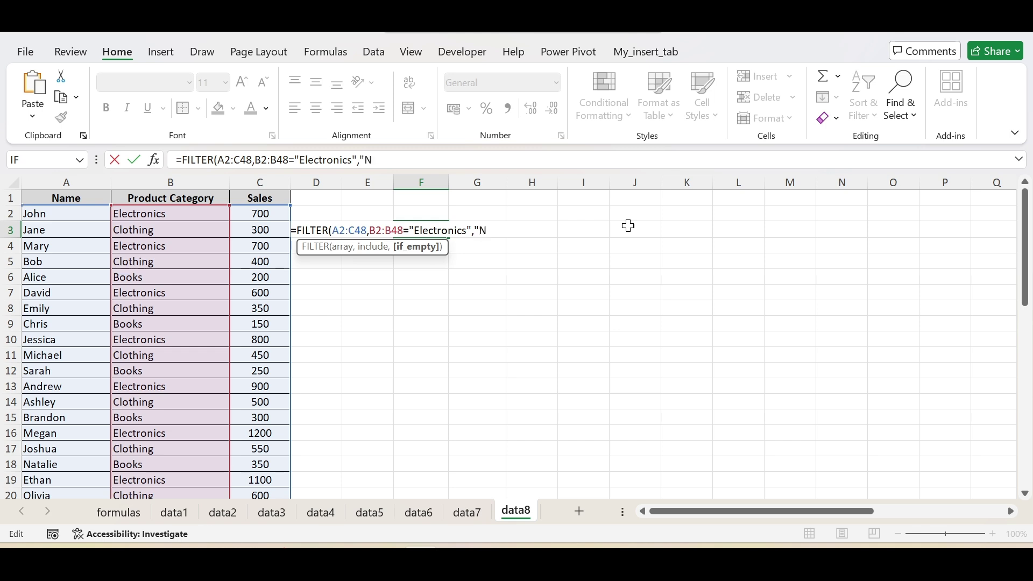
- Set the FILTER formula's if_empty argument to "No data matches" and complete the formula in F3
key(BackSpace)
key(BackSpace)
text(data ma)
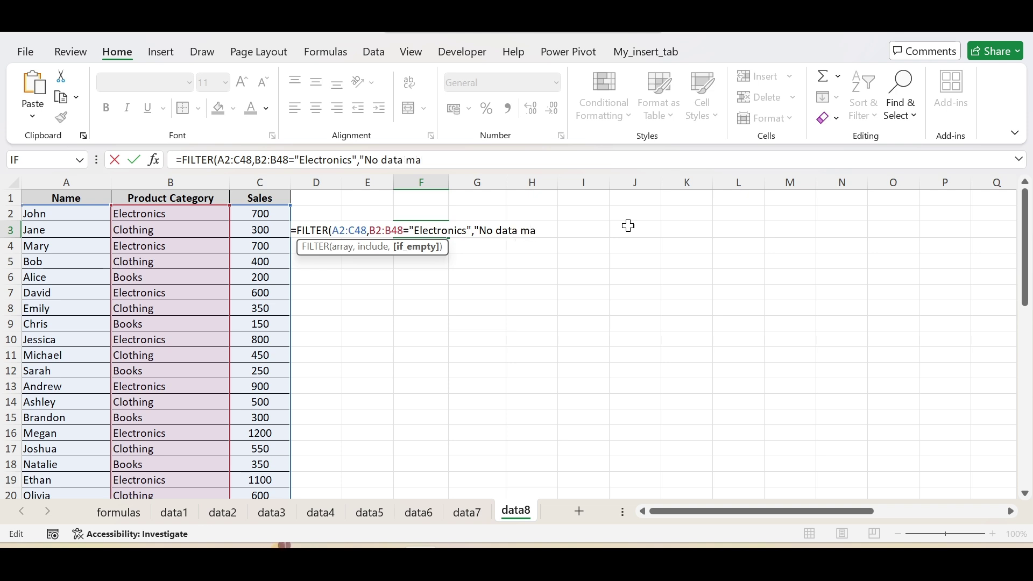
text(tches)
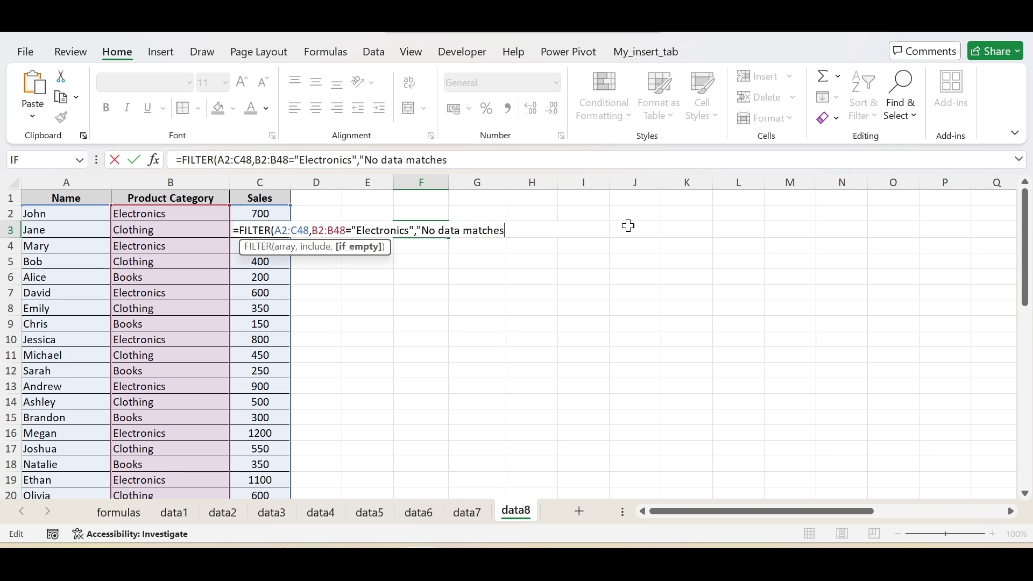
text("))
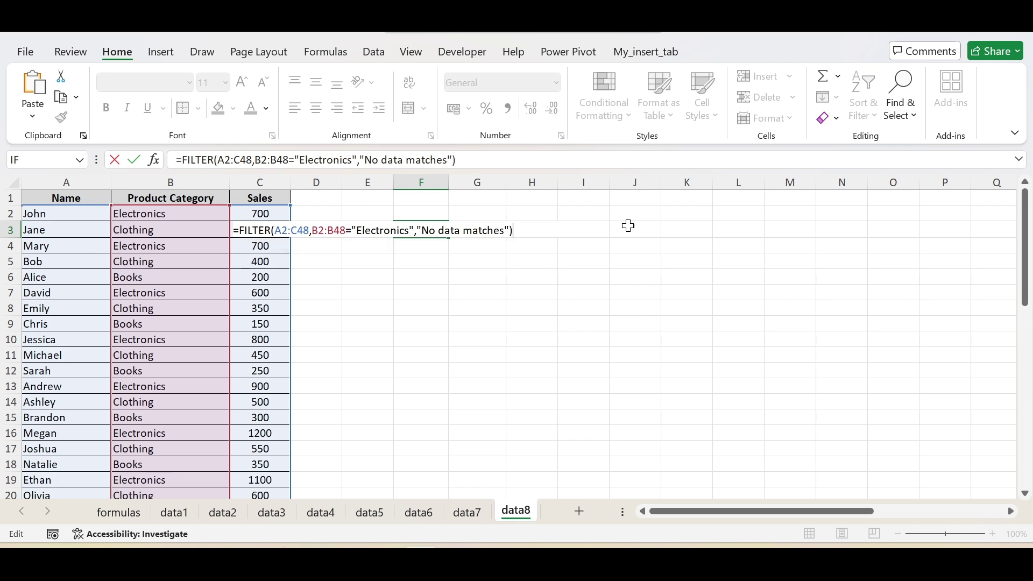
key(Return)
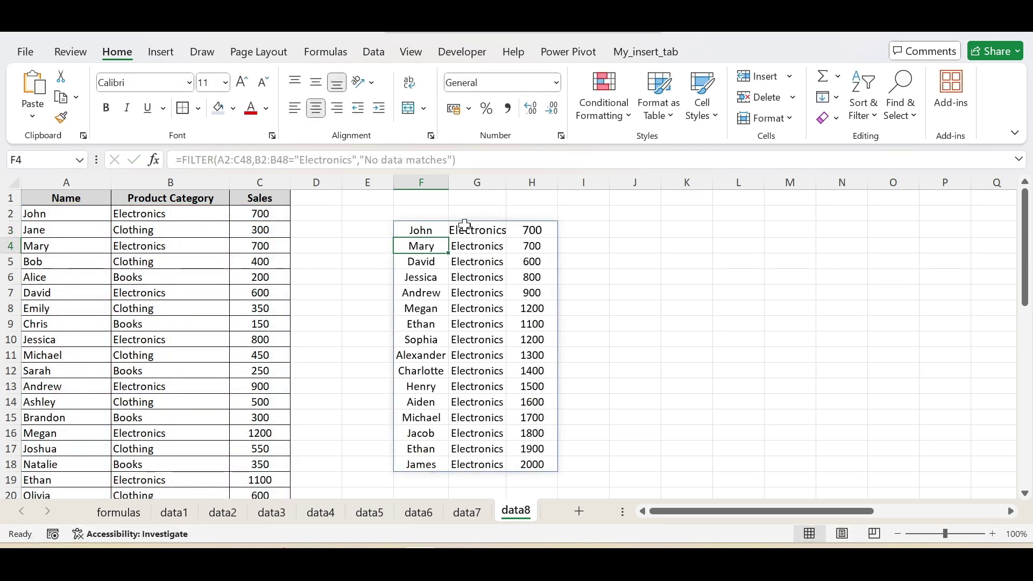
- Widen column G slightly and set the Sales value in cell C2 to 1000 to test the FILTER output's update
drag(507, 178, 528, 178)
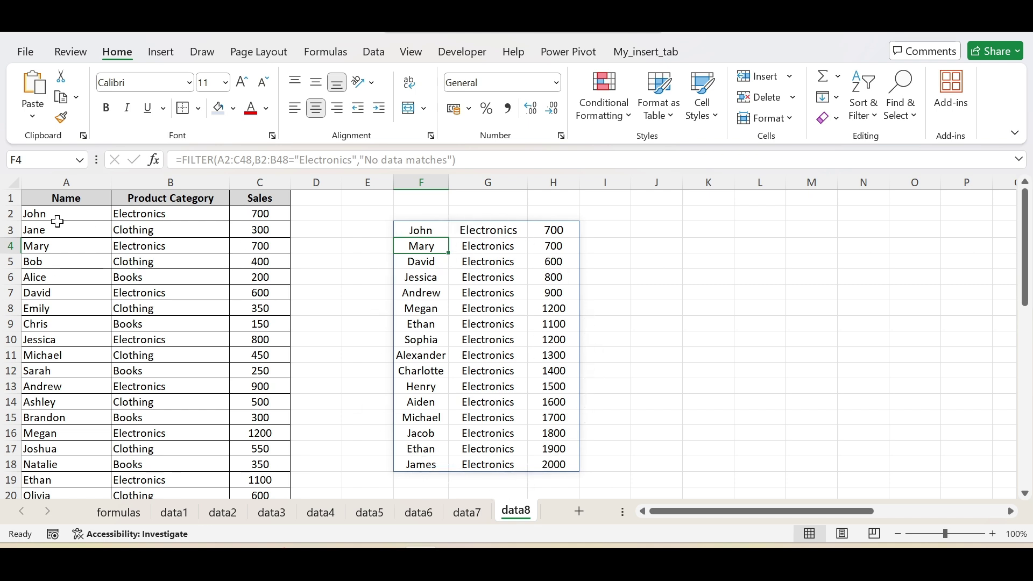
click(256, 214)
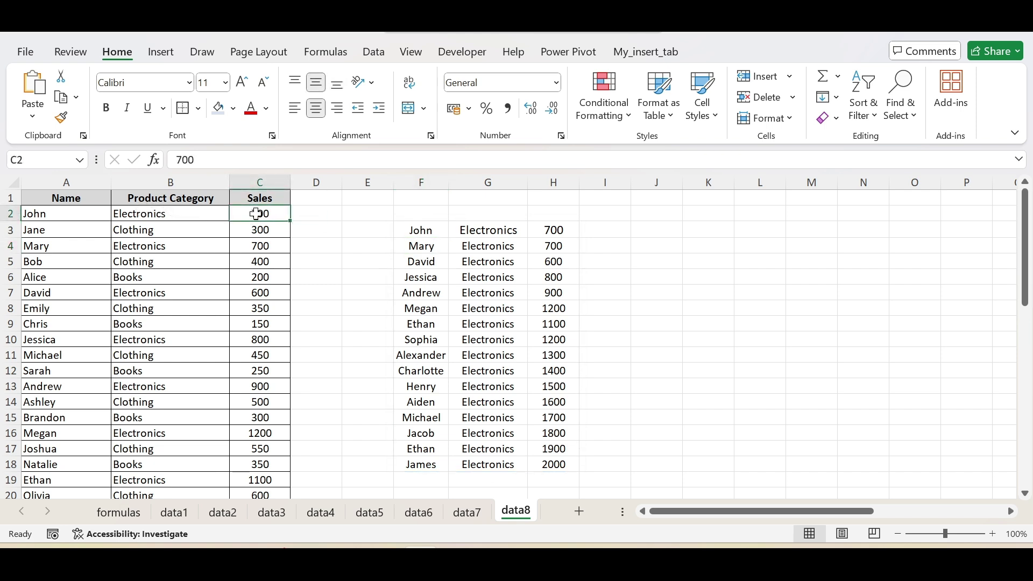
text(100)
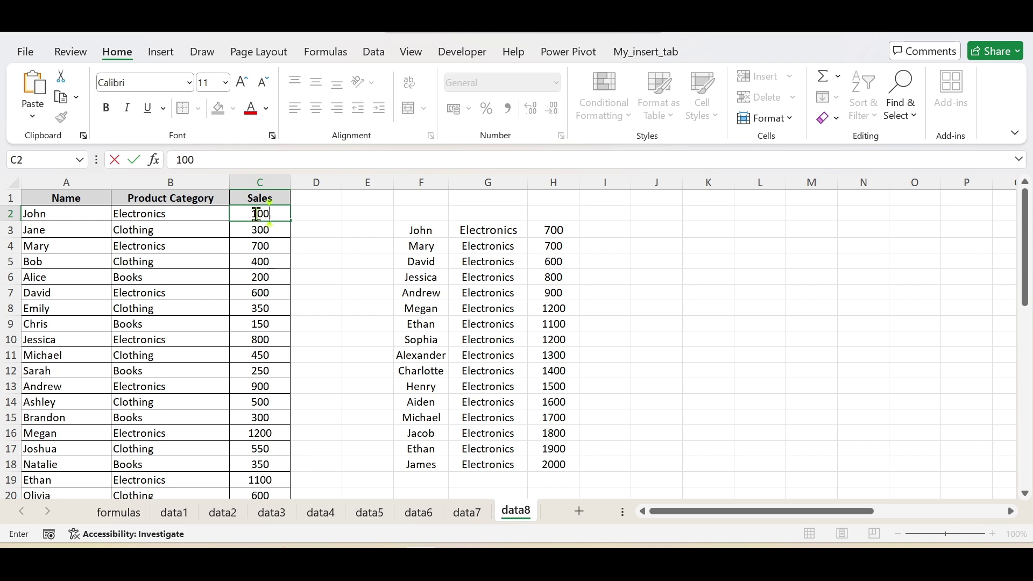
text(0)
key(Return)
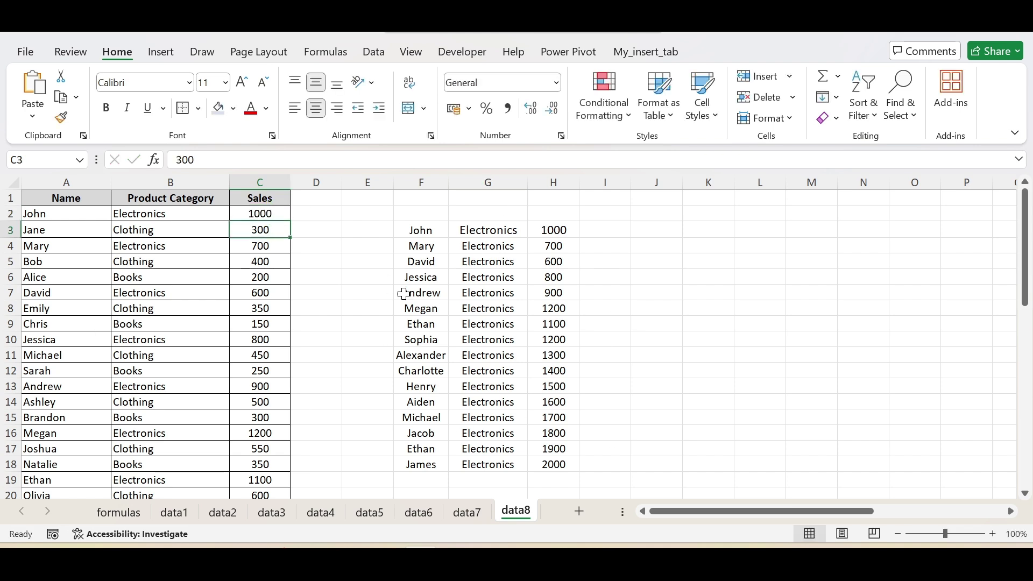
click(557, 227)
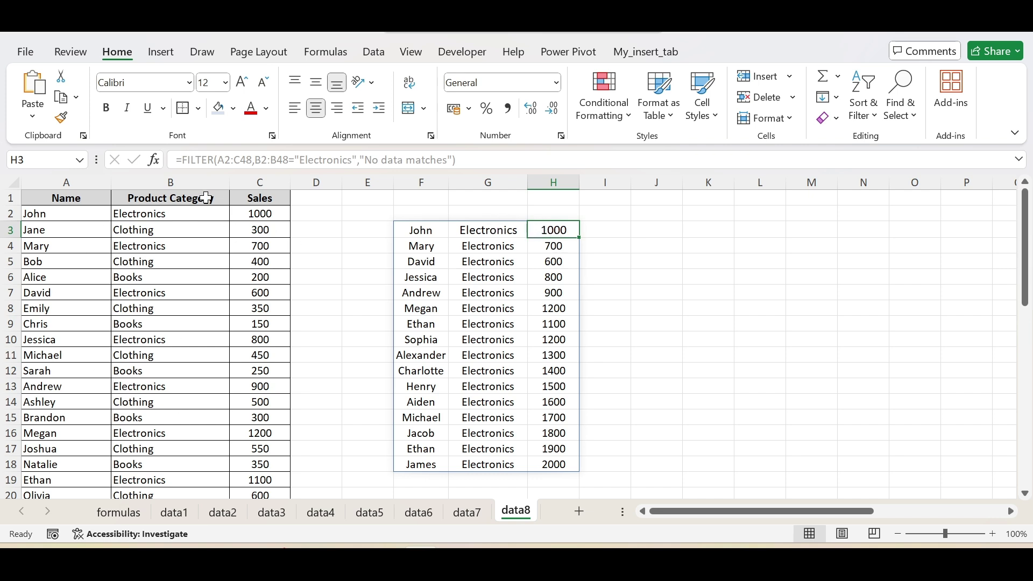
- Enclose the Electronics condition in F3's FILTER formula in parentheses and append *( to begin a second condition
click(419, 228)
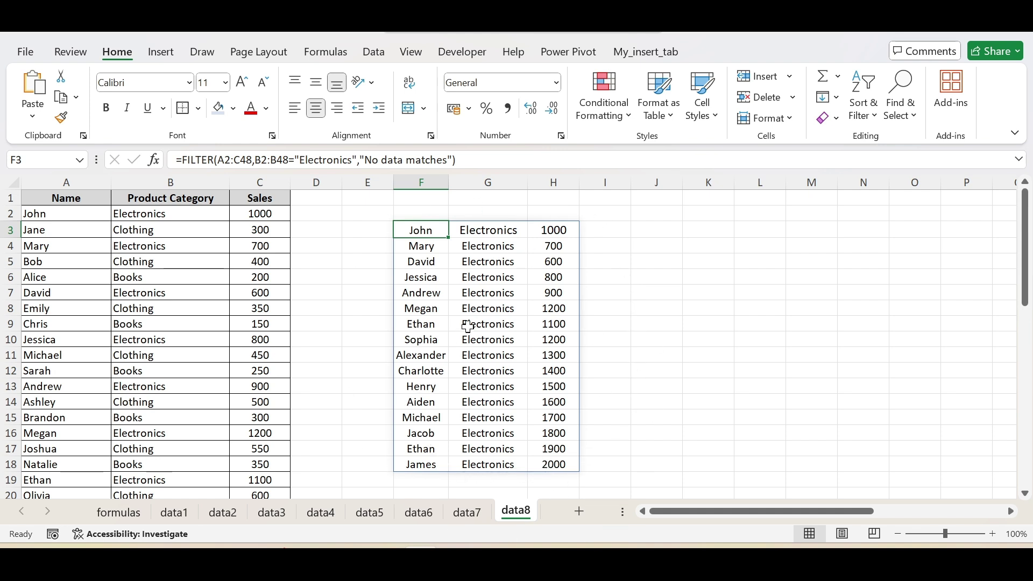
double_click(424, 230)
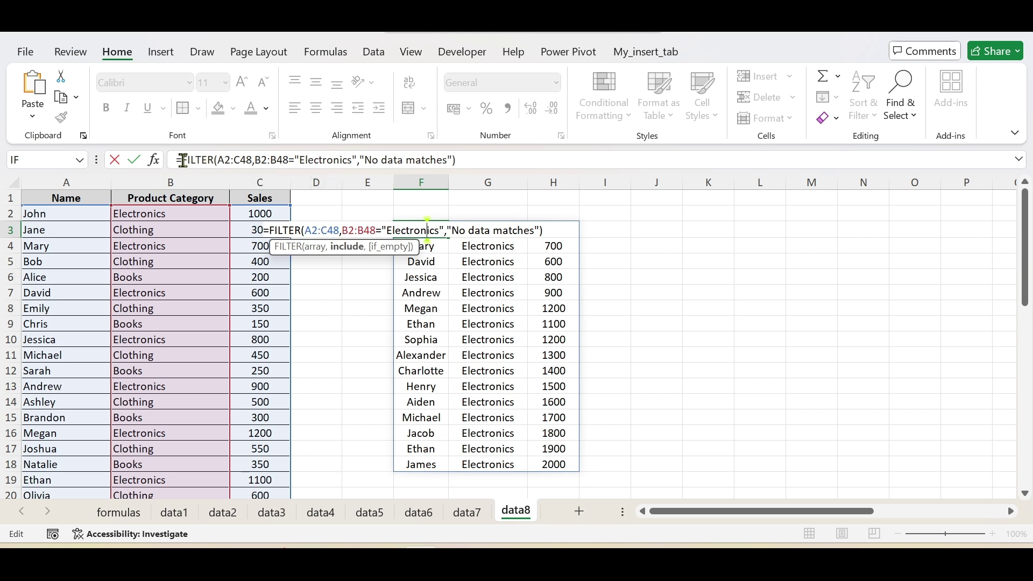
drag(182, 160, 356, 160)
click(262, 161)
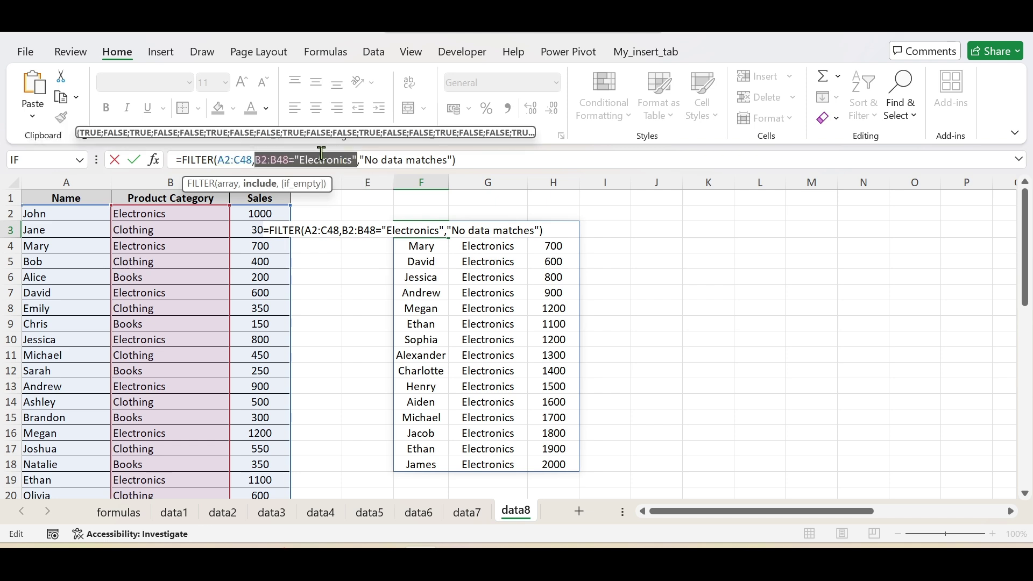
click(361, 161)
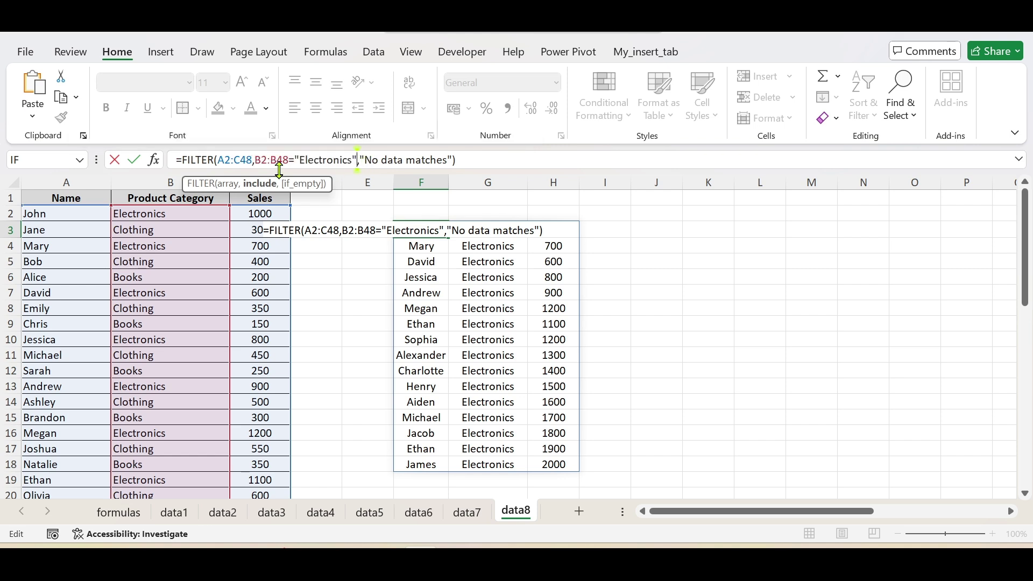
click(254, 161)
text(()
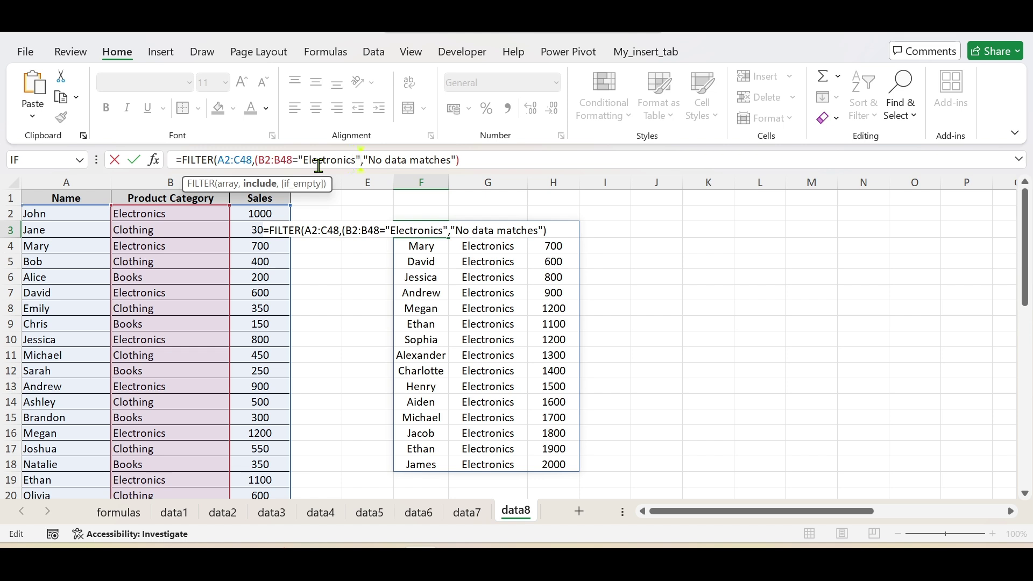
text())
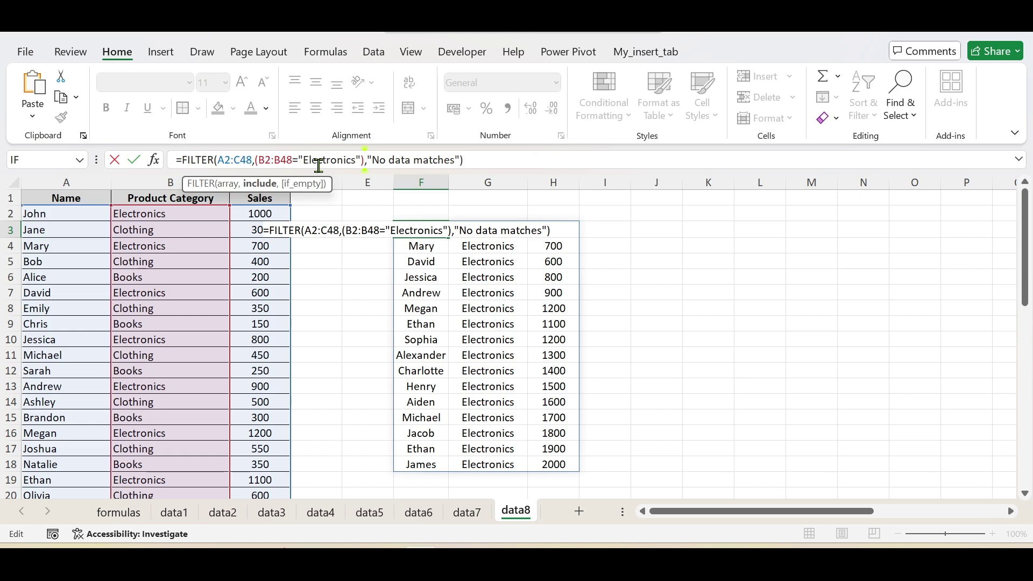
text(*()
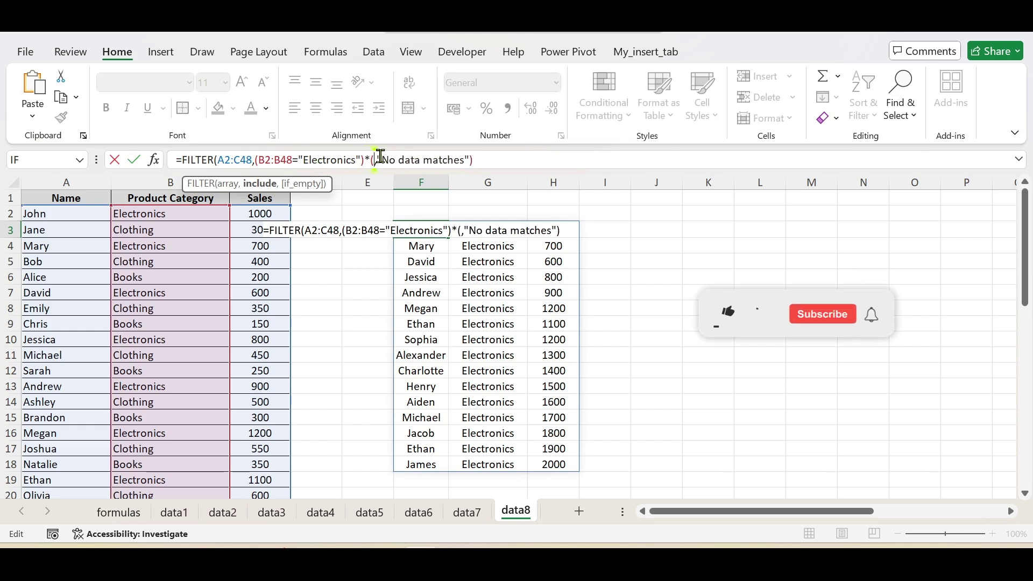
- Enter the range C2:C48 with the criterion >500 as the second condition, closing it before the "No data matches" argument
drag(267, 161, 373, 163)
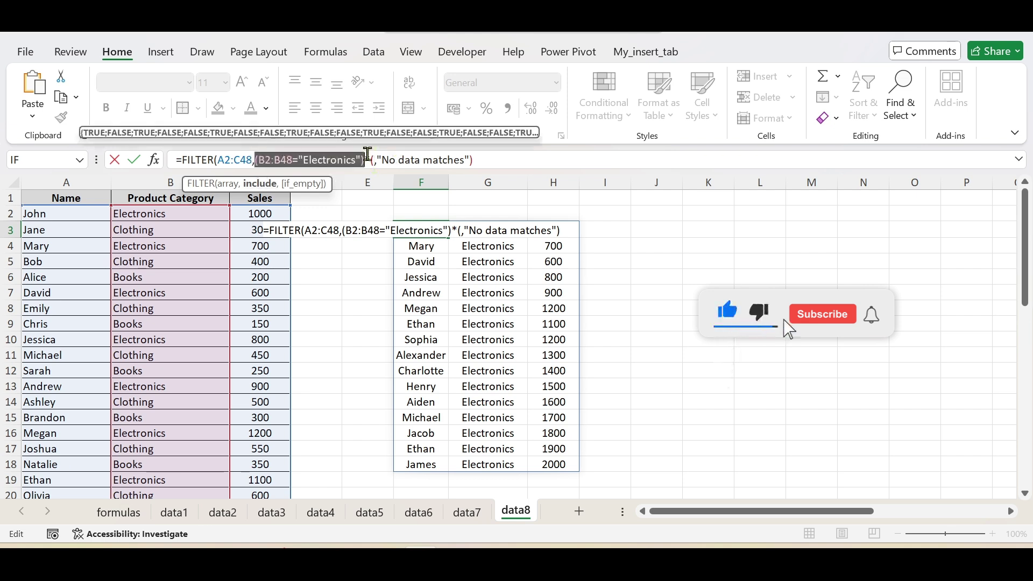
click(373, 163)
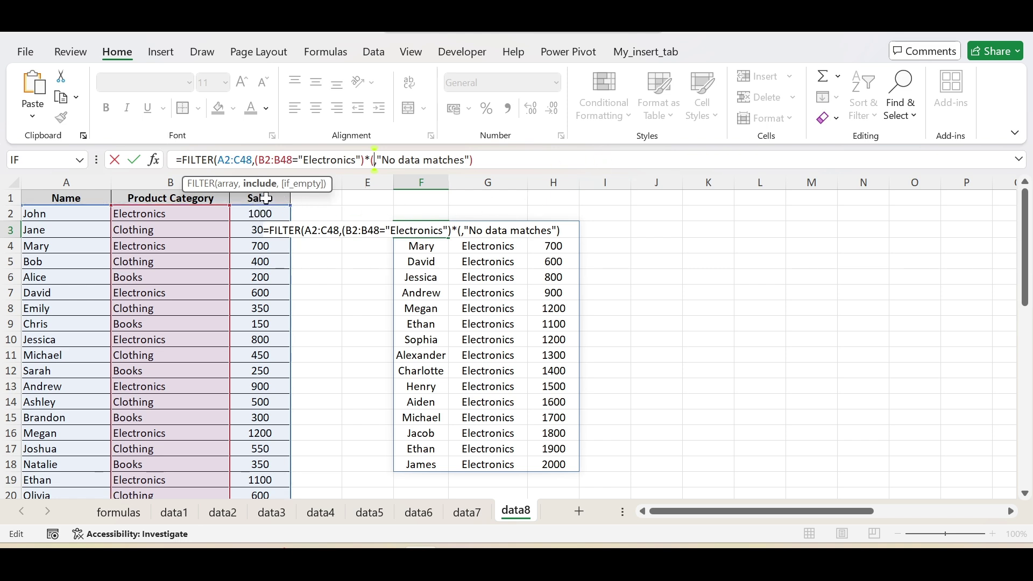
drag(260, 214, 273, 466)
scroll(376, 299, up, 10)
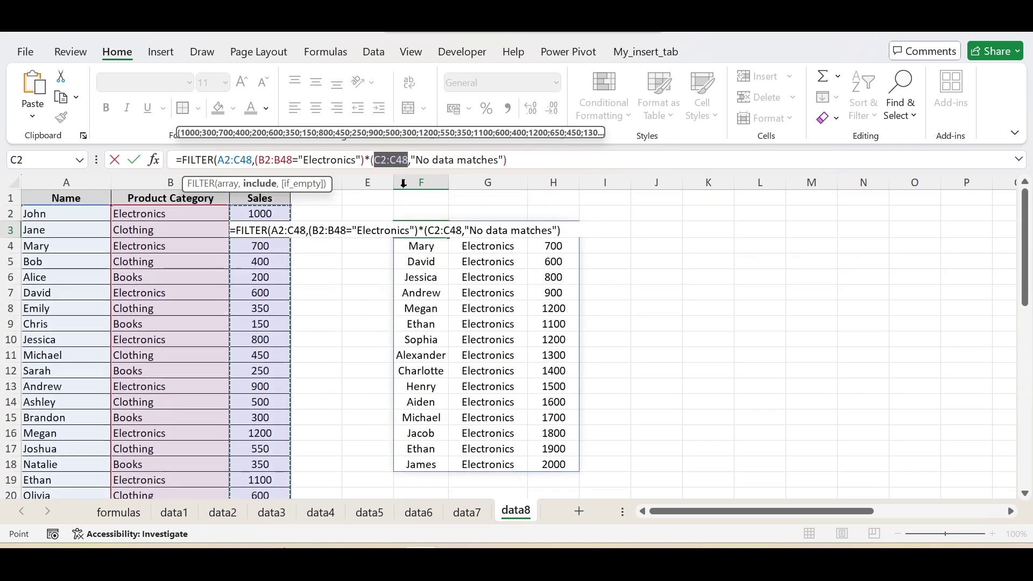
click(411, 160)
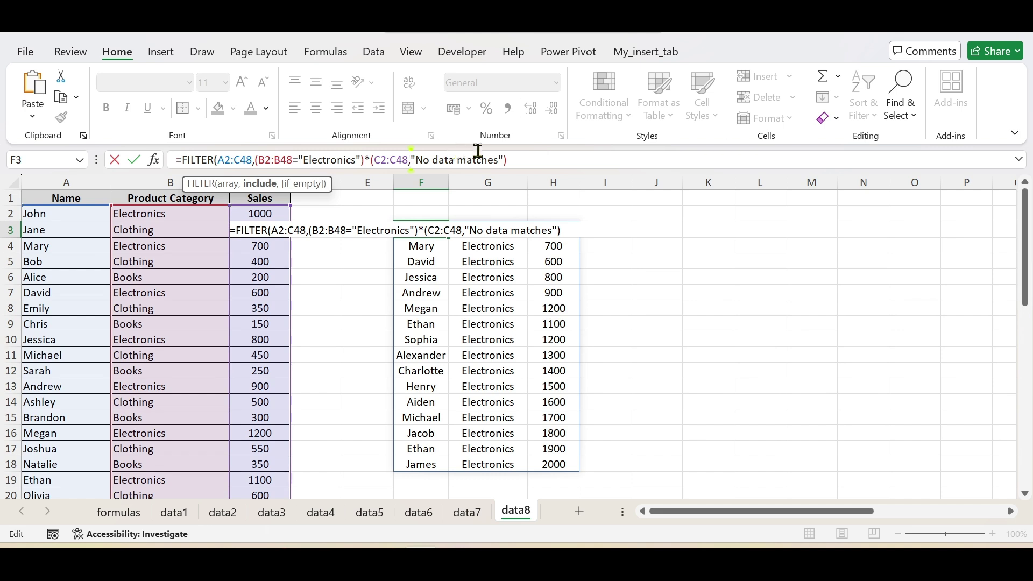
text(>5)
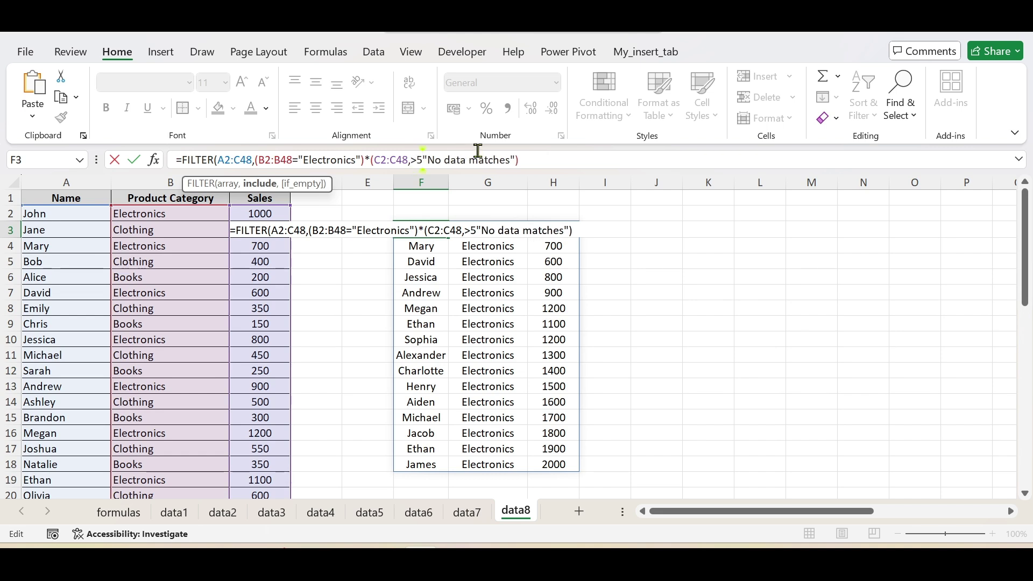
text(00)
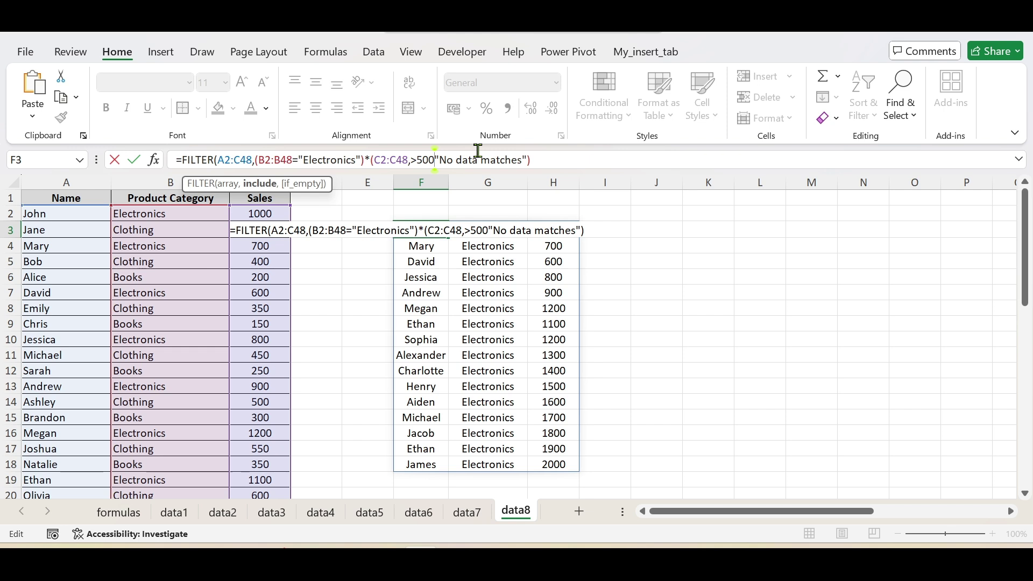
text())
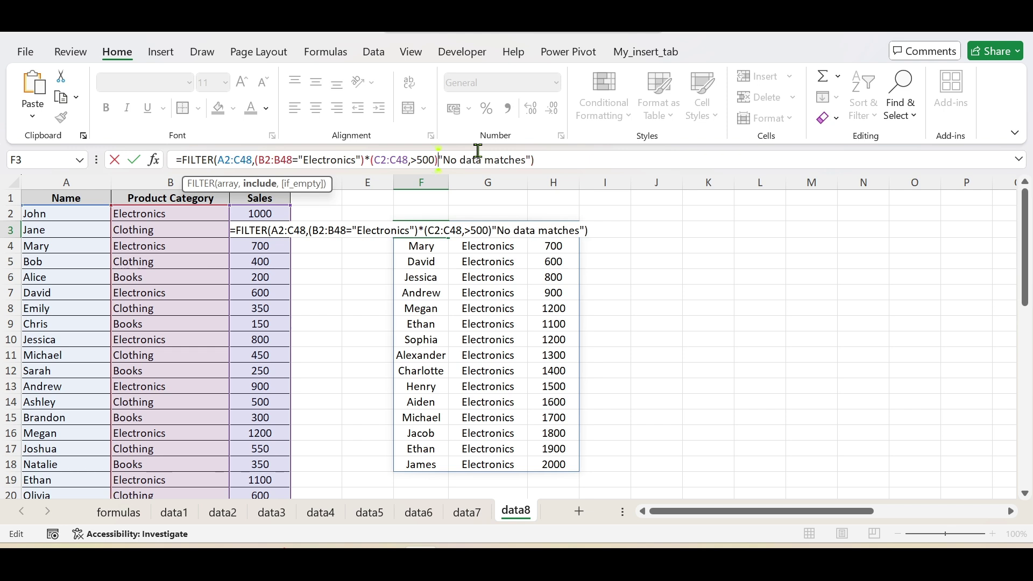
text(,)
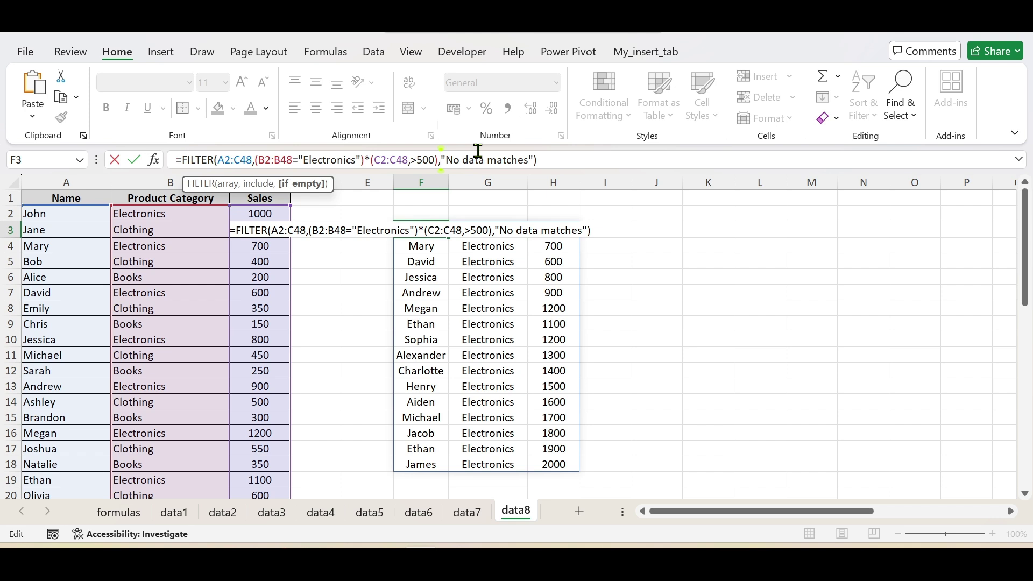
- Remove the stray comma before >500 so the condition reads (C2:C48>500), and complete the formula in F3
key(Return)
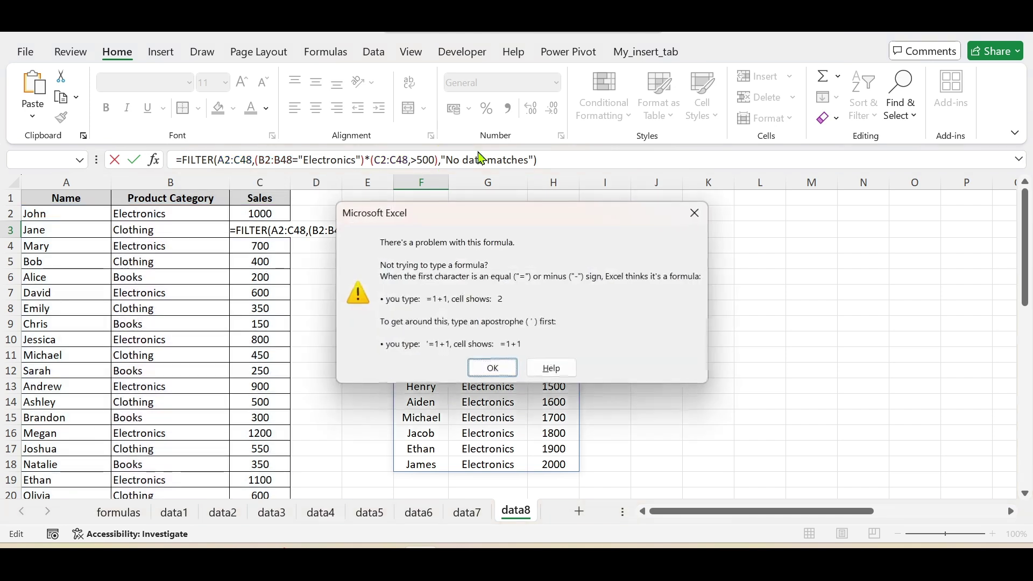
click(493, 369)
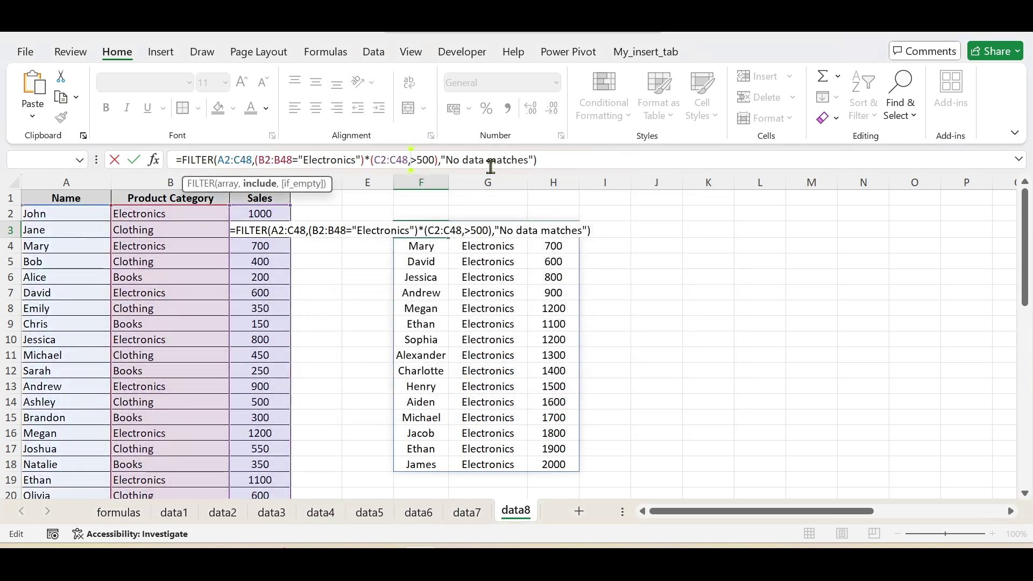
key(BackSpace)
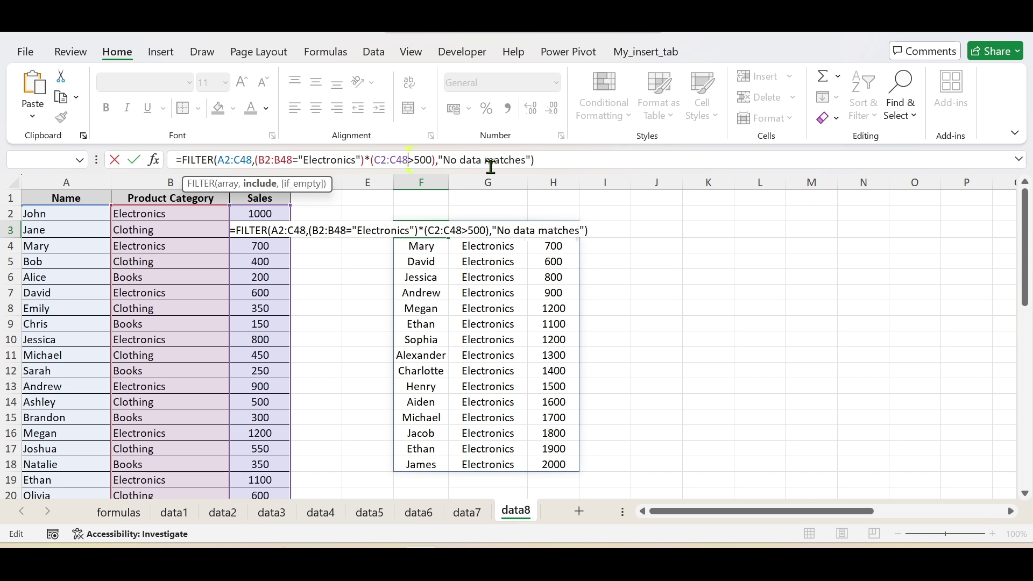
key(Return)
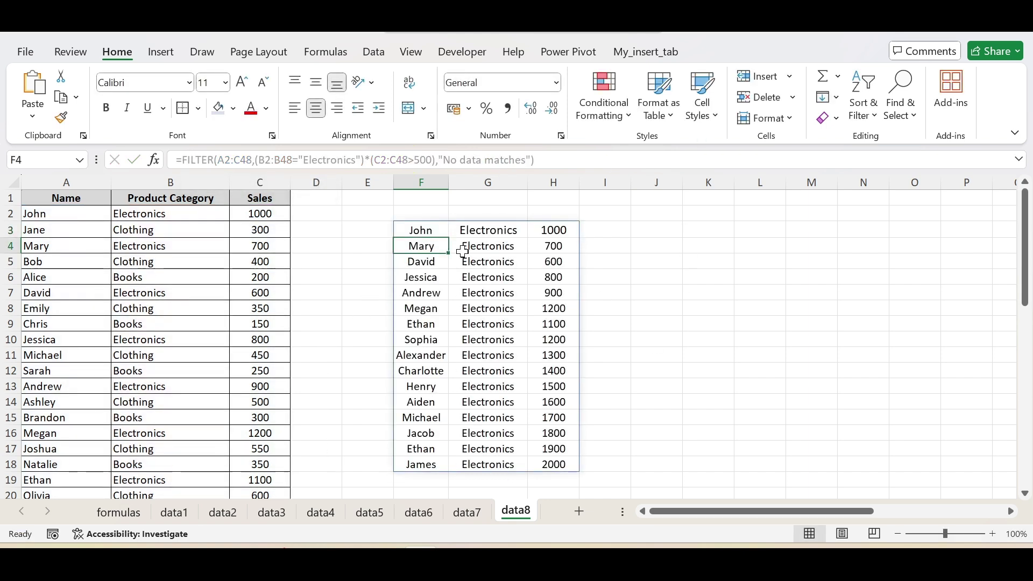
- Examine the filtered results in F3:H18, checking the category and sales columns against both conditions
click(423, 233)
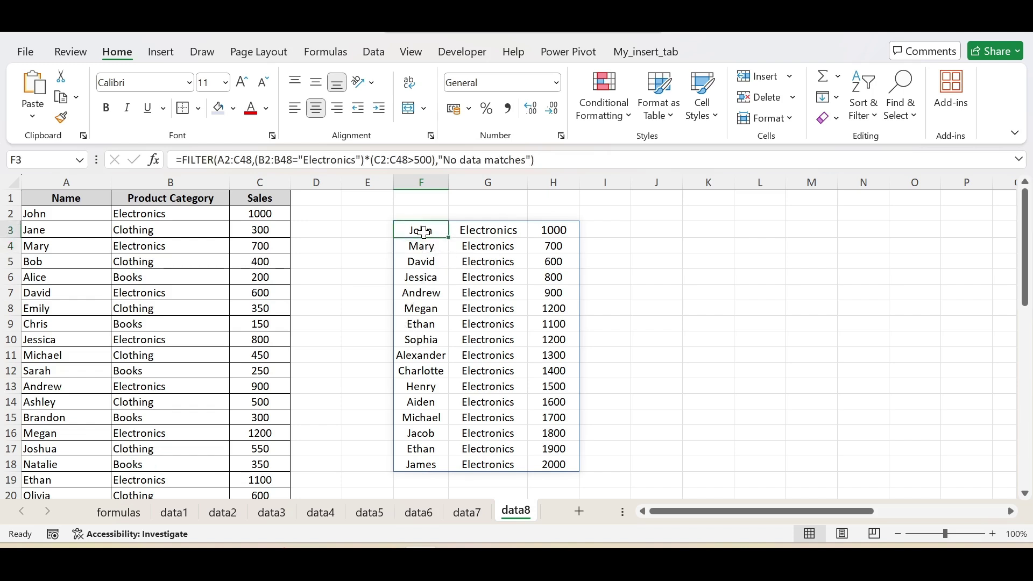
drag(429, 233, 549, 462)
drag(487, 231, 503, 464)
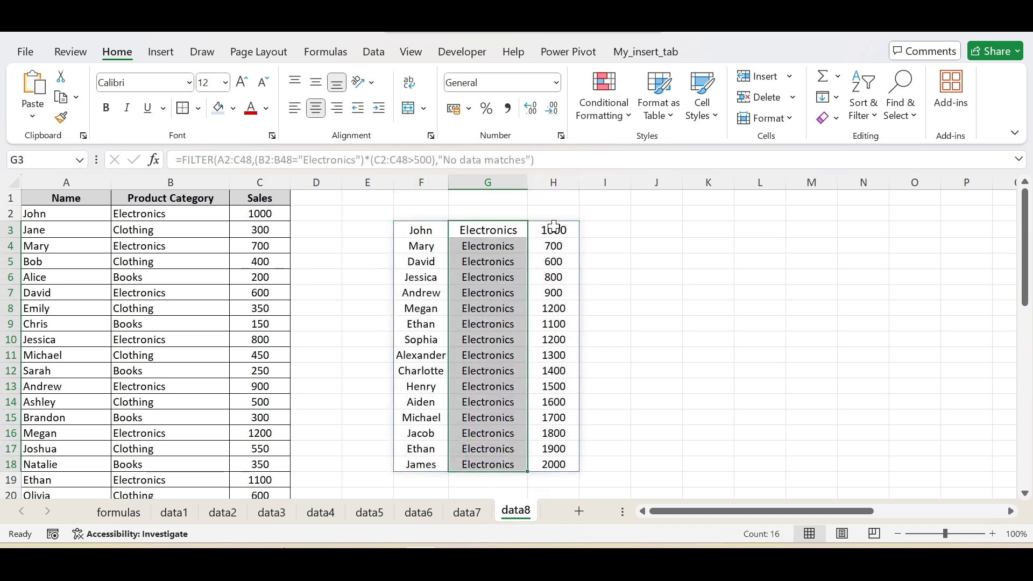
drag(555, 227, 553, 467)
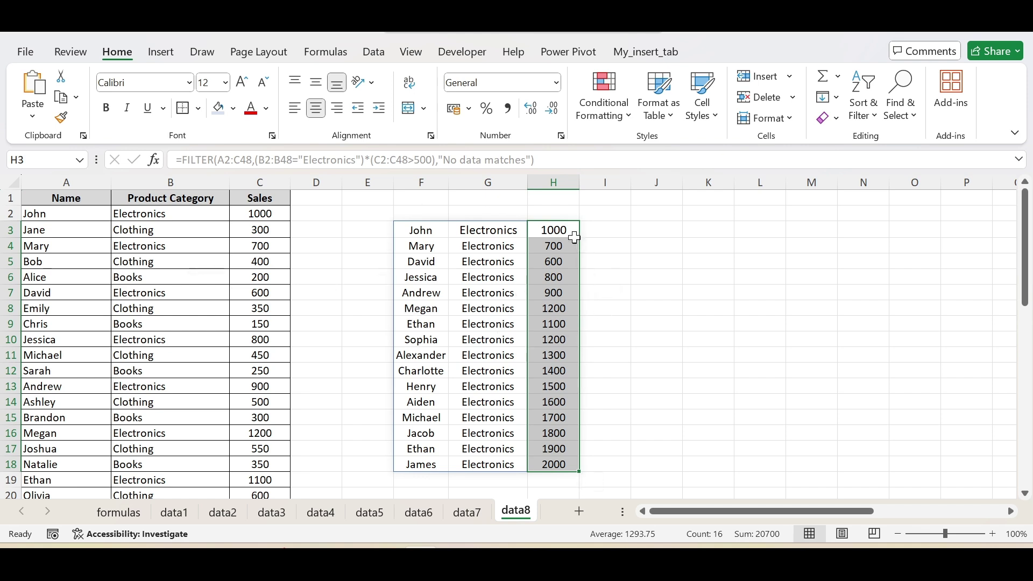
- Remove the if_empty argument from F3's FILTER formula and set the sales condition to C2:C48>3000
key(BackSpace)
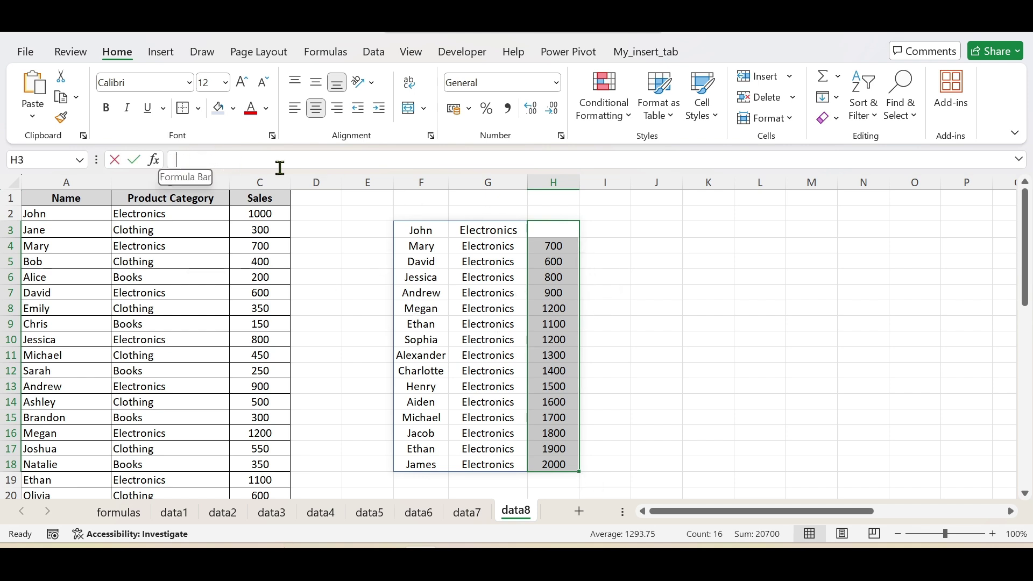
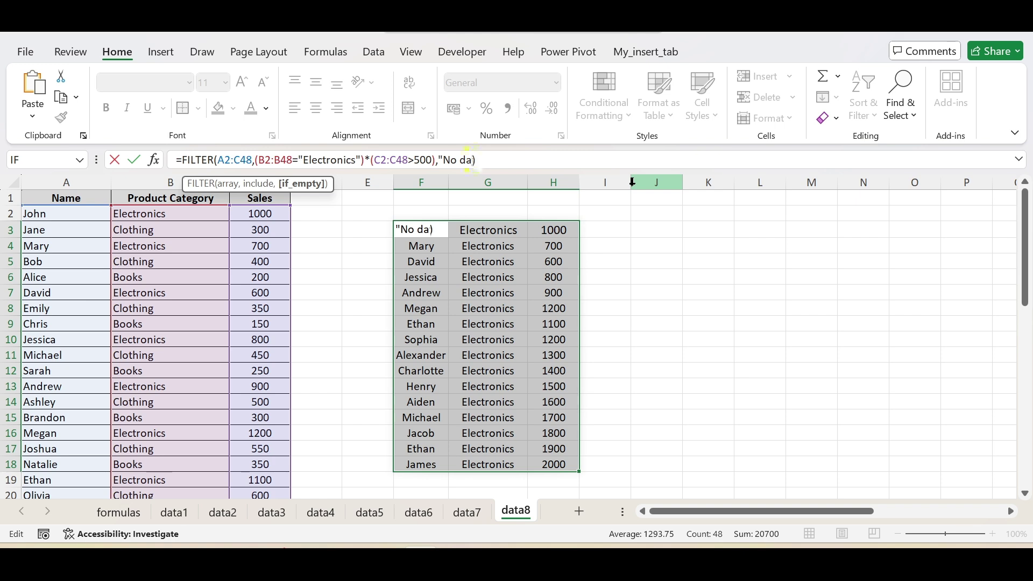
key(BackSpace)
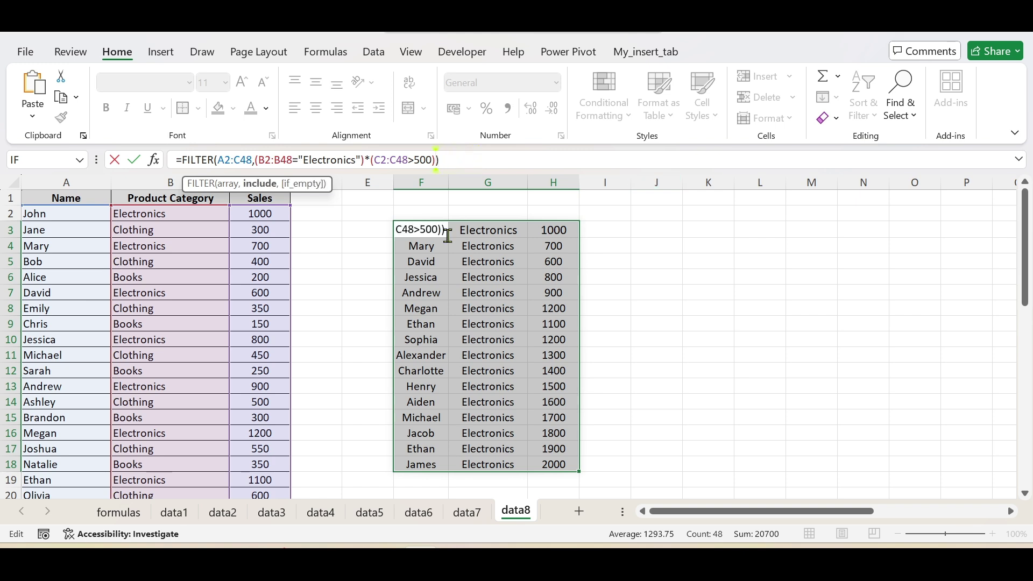
click(422, 161)
key(BackSpace)
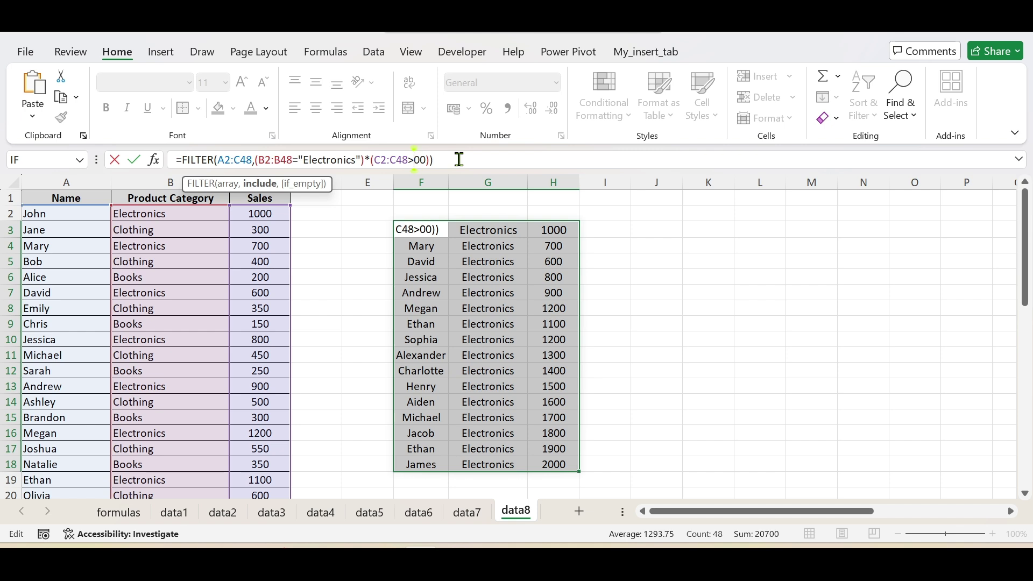
text(0)
text(3)
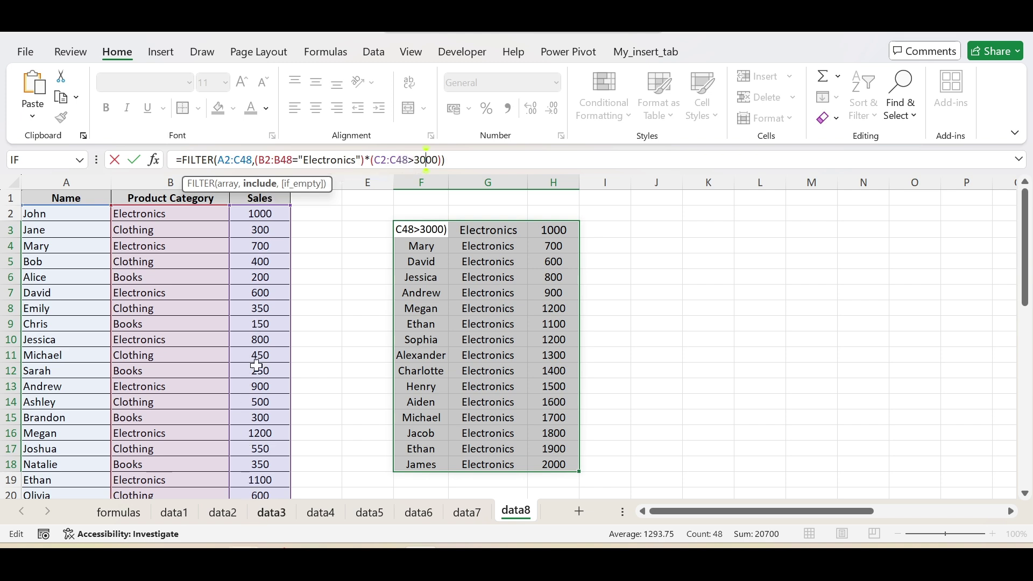
scroll(269, 232, down, 2)
scroll(262, 382, up, 2)
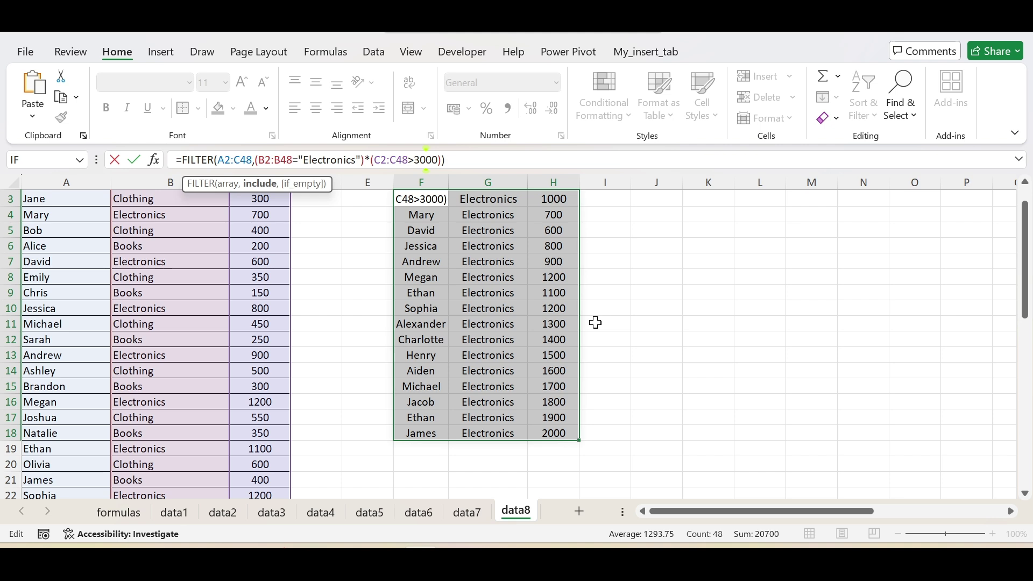
key(Return)
- Add "No value matches" as the if_empty argument of the FILTER formula in F3
scroll(424, 236, up, 1)
click(423, 230)
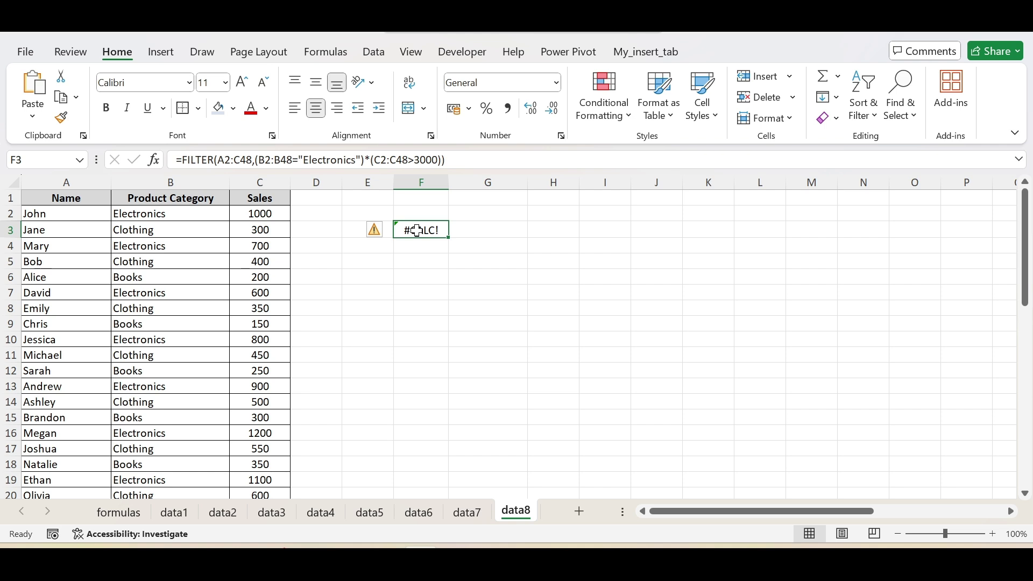
click(441, 161)
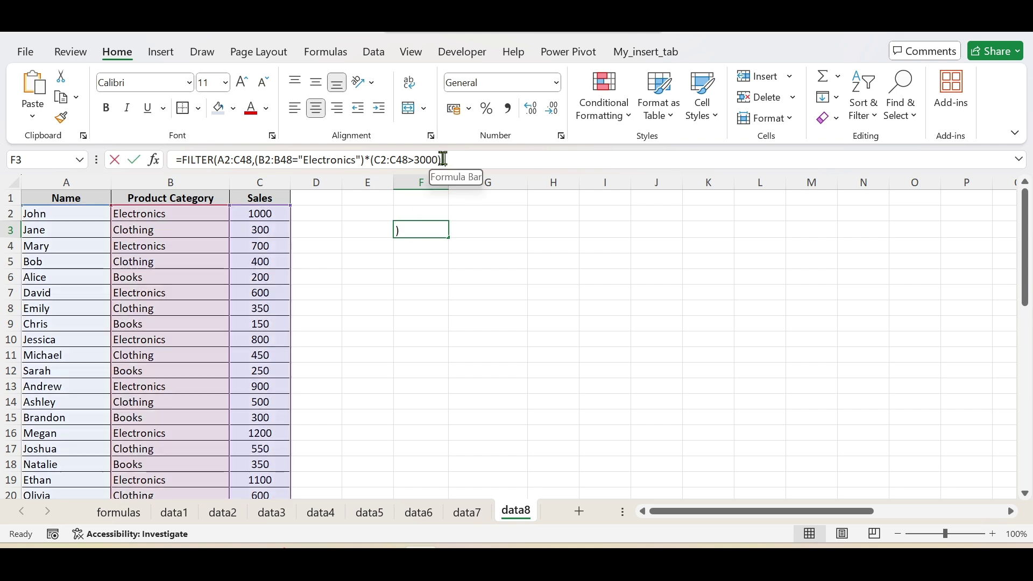
text(,)
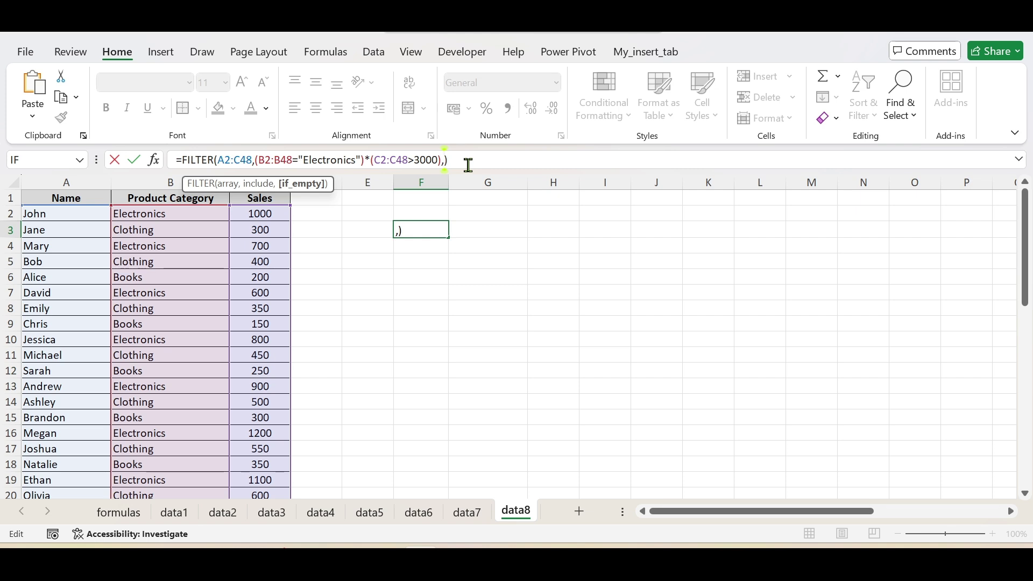
text("No value ma)
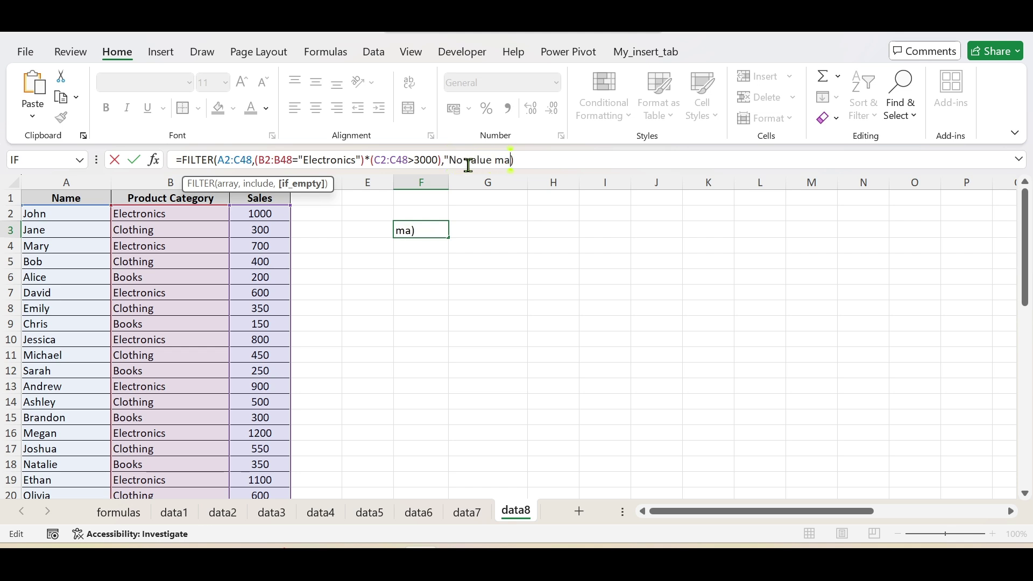
text(tches")
key(Return)
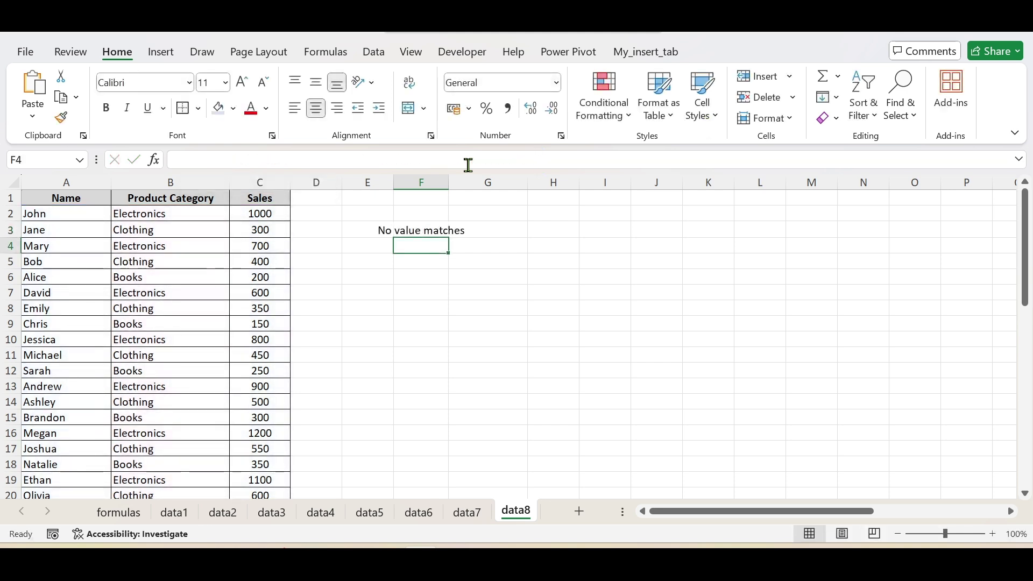
- Lower the sales condition in F3's FILTER formula to C2:C48>300
double_click(412, 232)
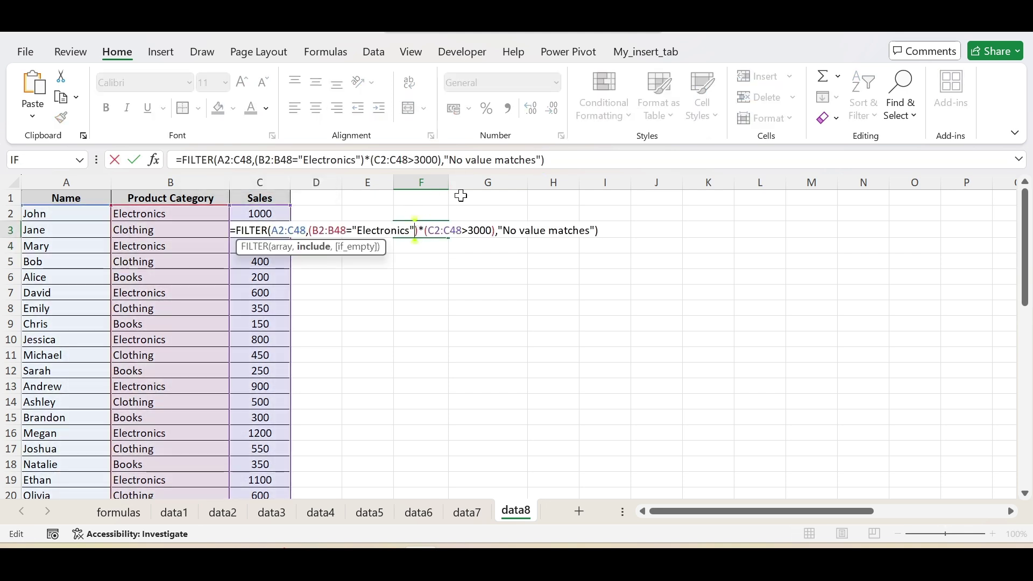
click(436, 160)
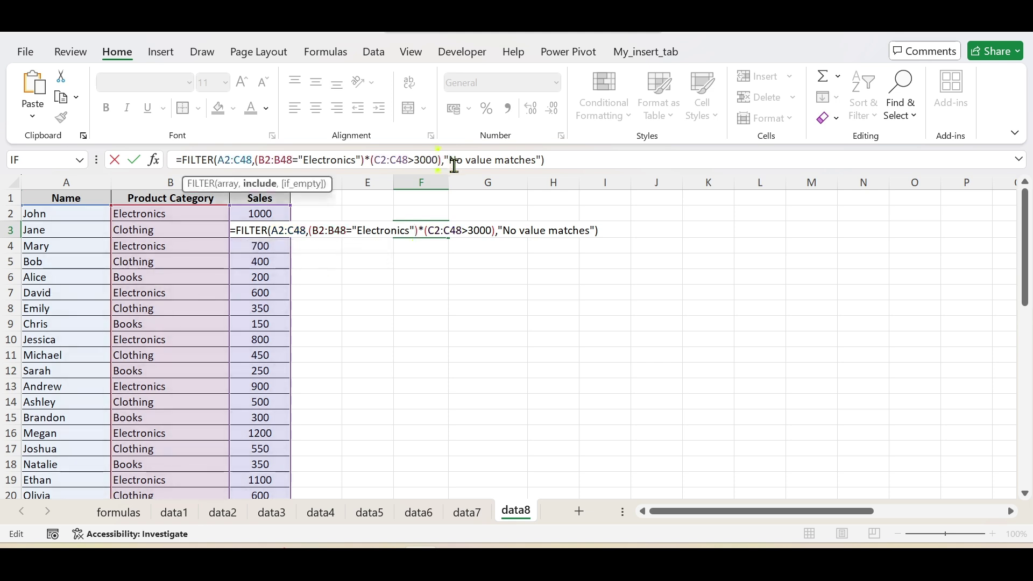
key(BackSpace)
key(Return)
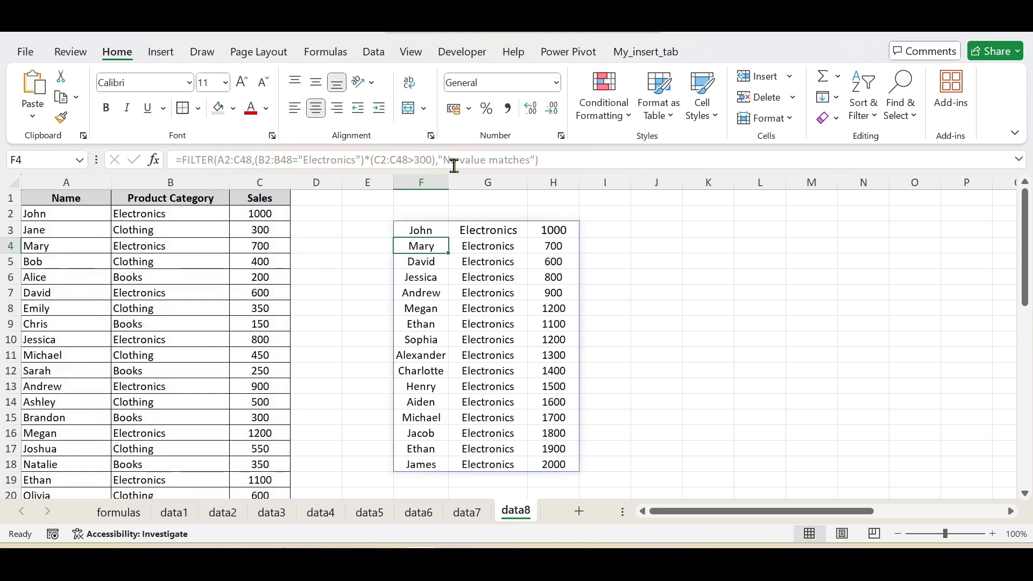
click(686, 335)
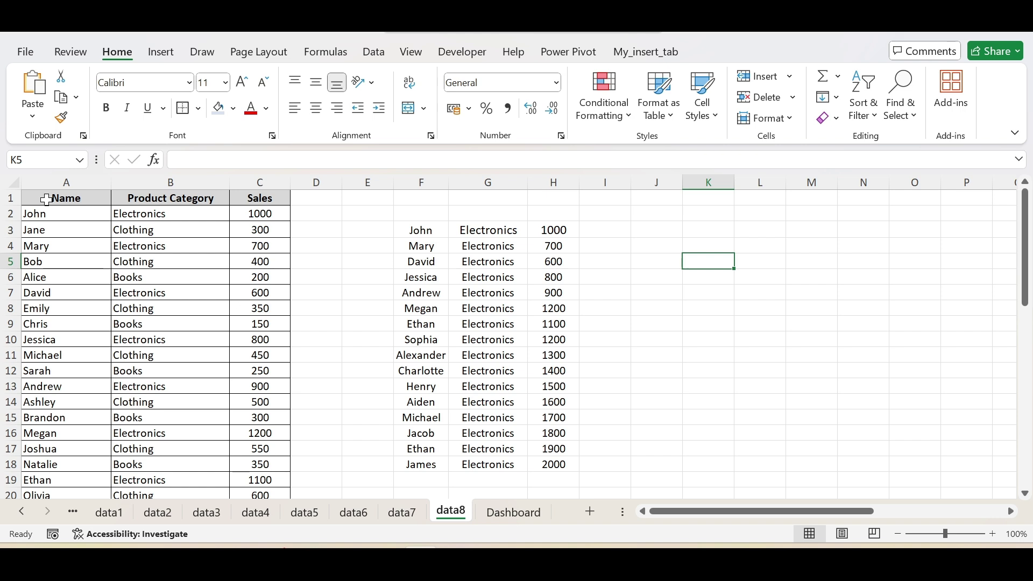
- Review the data8 source table A1:C48 and the Name, Catogory and Sale headers in B2:D2 of the Dashboard sheet
drag(47, 200, 300, 481)
scroll(270, 385, up, 6)
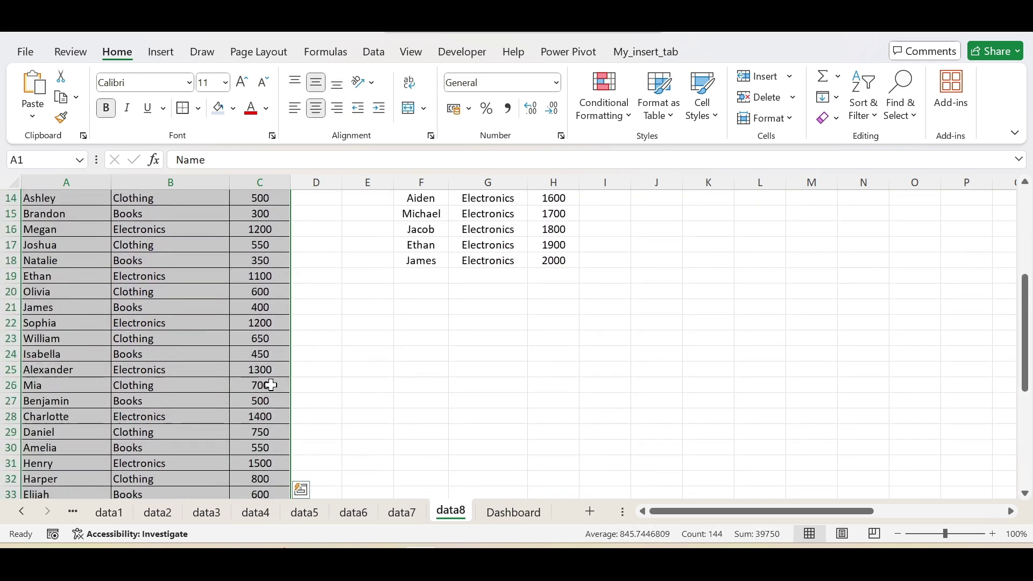
scroll(271, 385, up, 4)
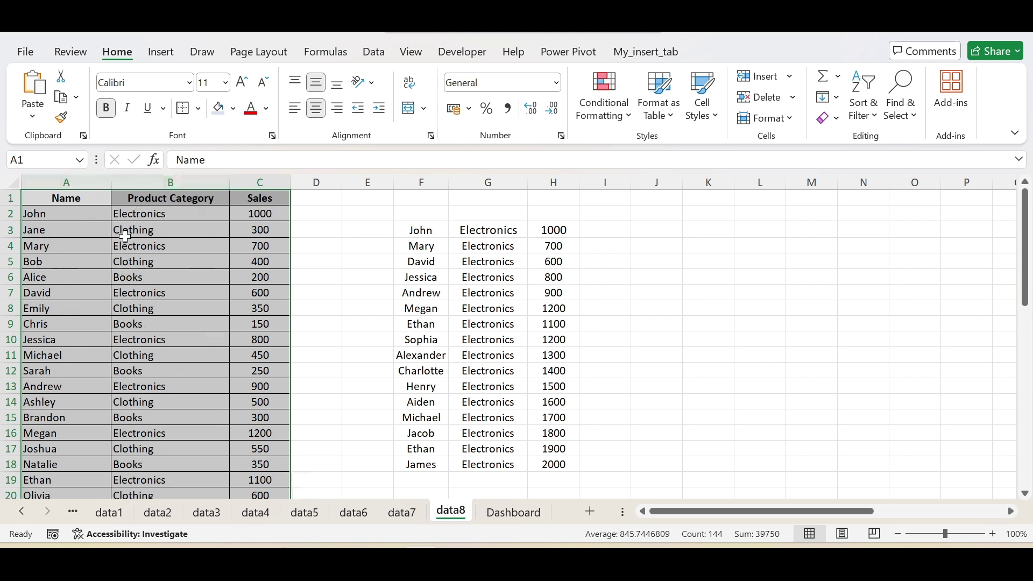
click(514, 514)
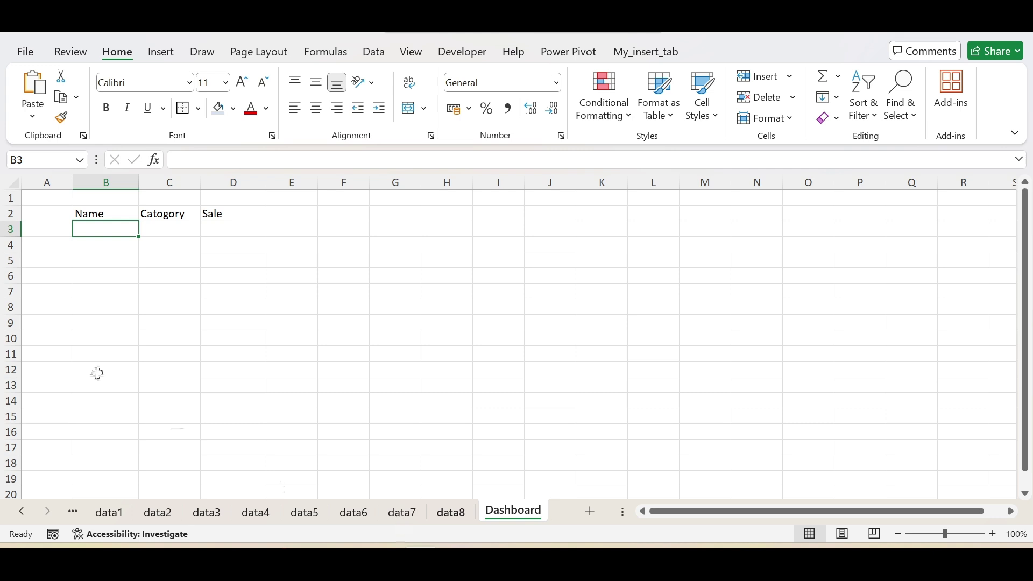
click(455, 515)
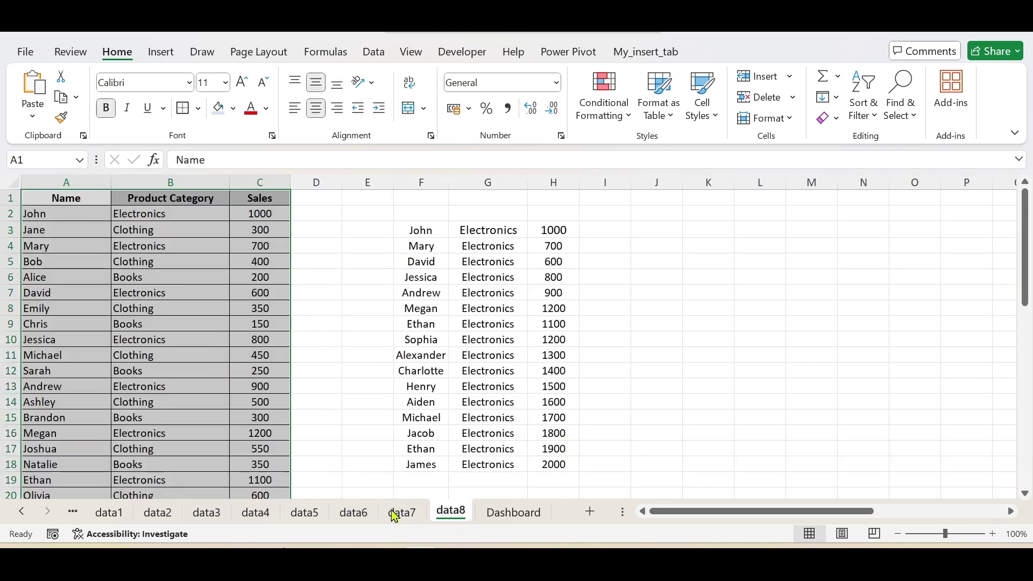
click(516, 520)
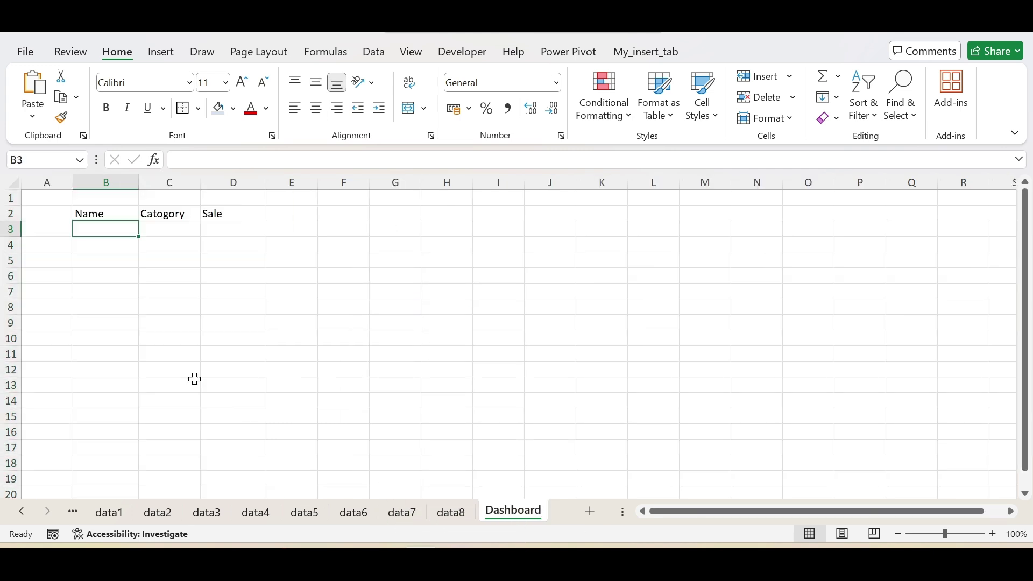
drag(85, 215, 230, 215)
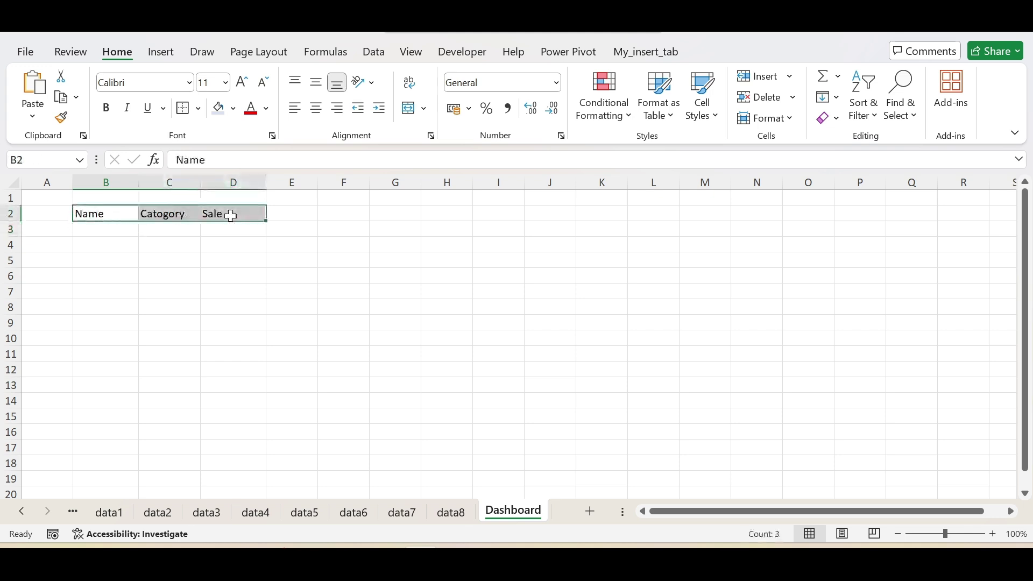
- Start a FILTER formula in Dashboard cell B3 with data8!A2:C48 as the array argument
click(111, 233)
text(=)
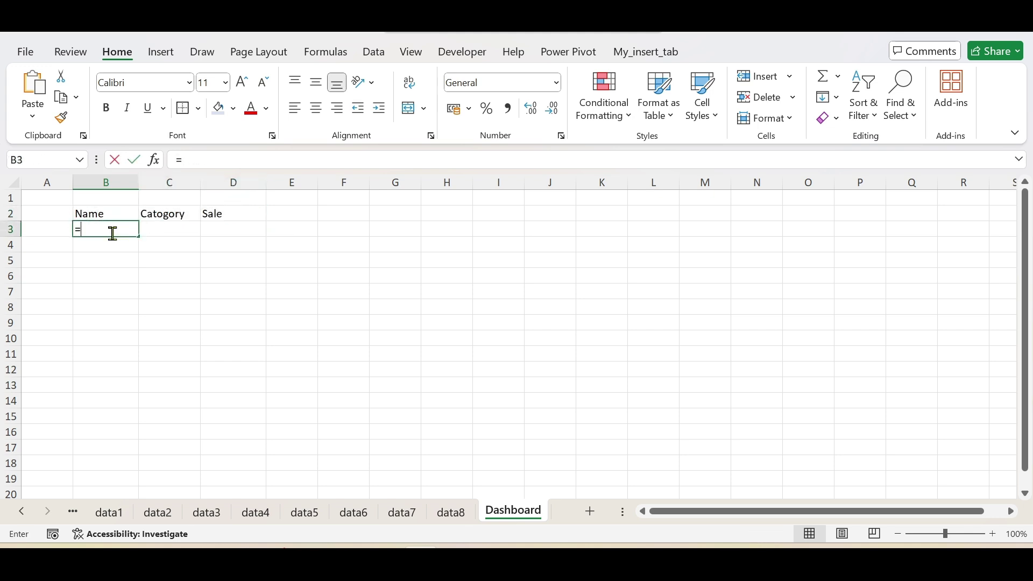
text(filter)
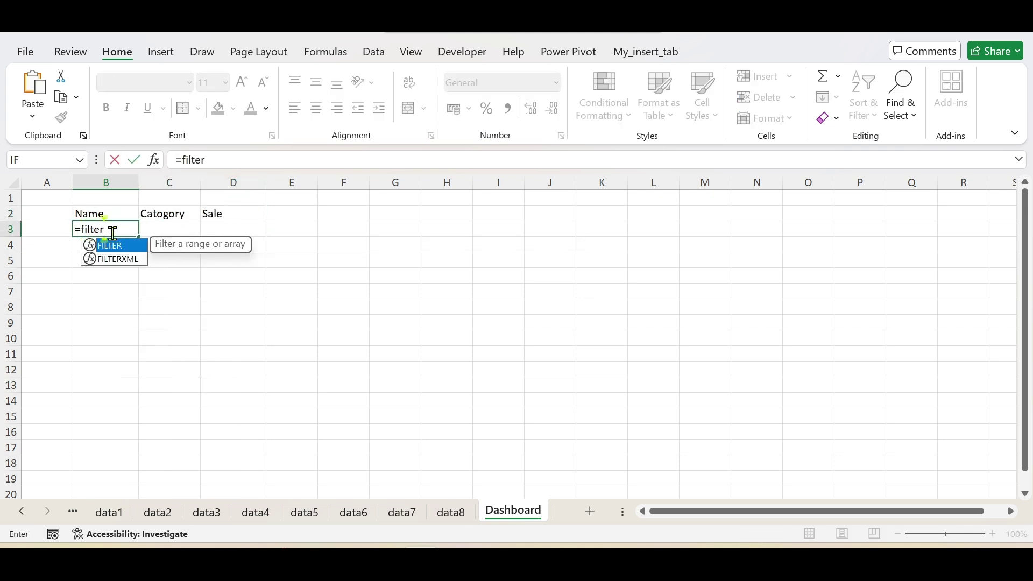
double_click(138, 244)
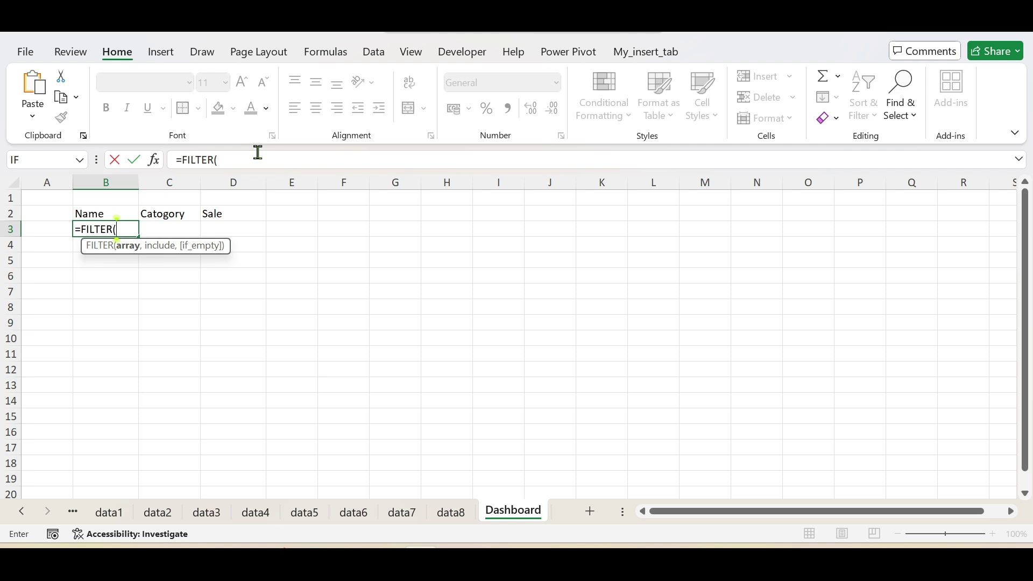
click(450, 514)
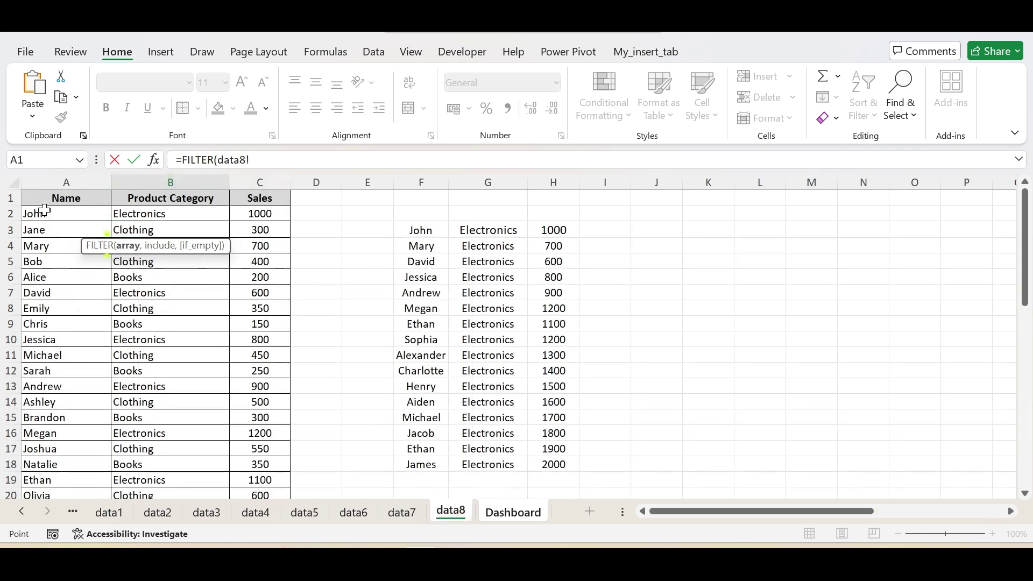
drag(45, 211, 262, 457)
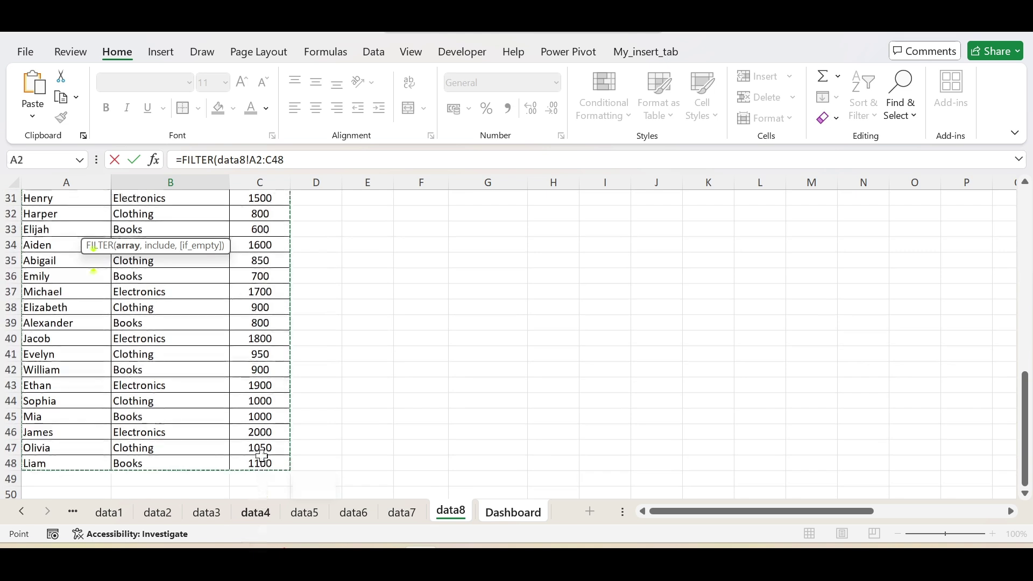
scroll(438, 212, up, 7)
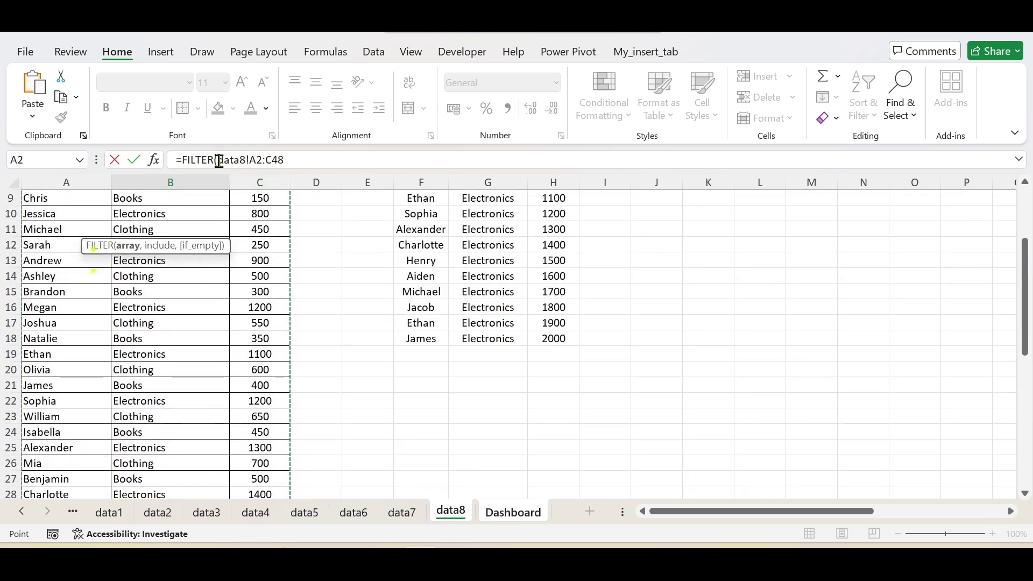
click(291, 159)
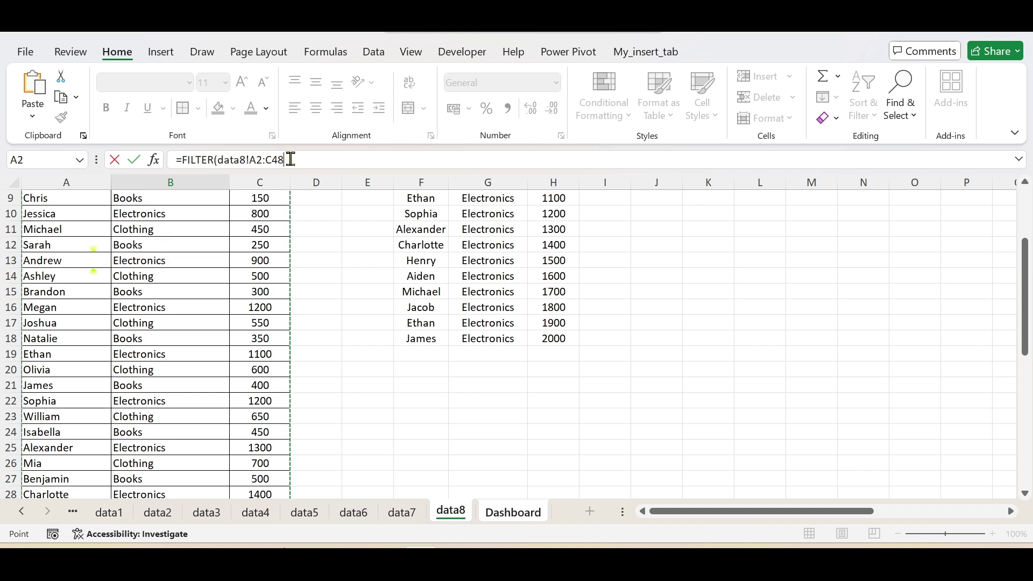
click(291, 160)
text(,)
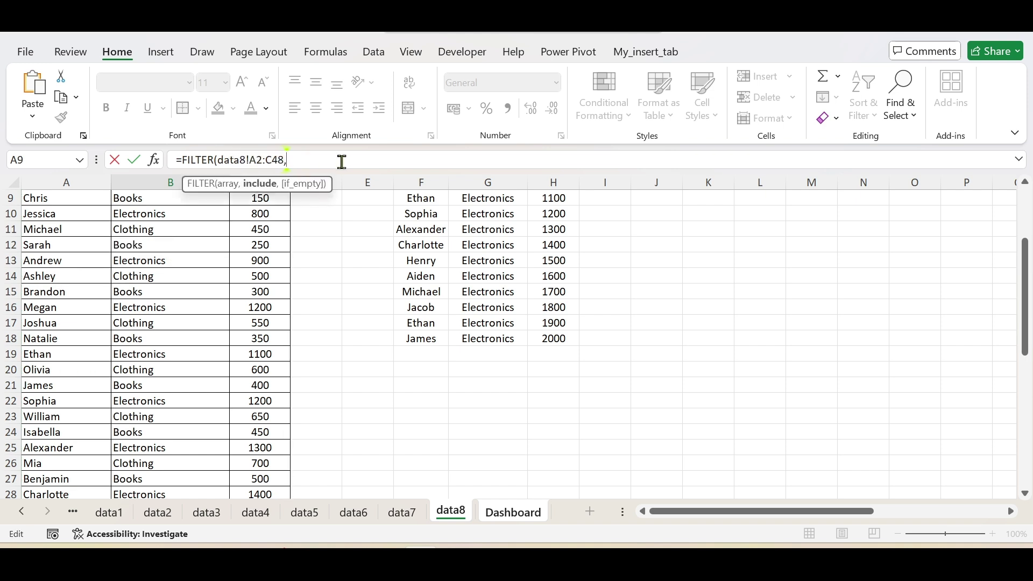
- Enter (data8!B2:B48="Books") as the first include condition, followed by * and an opening parenthesis for a second condition
text(()
scroll(136, 241, up, 3)
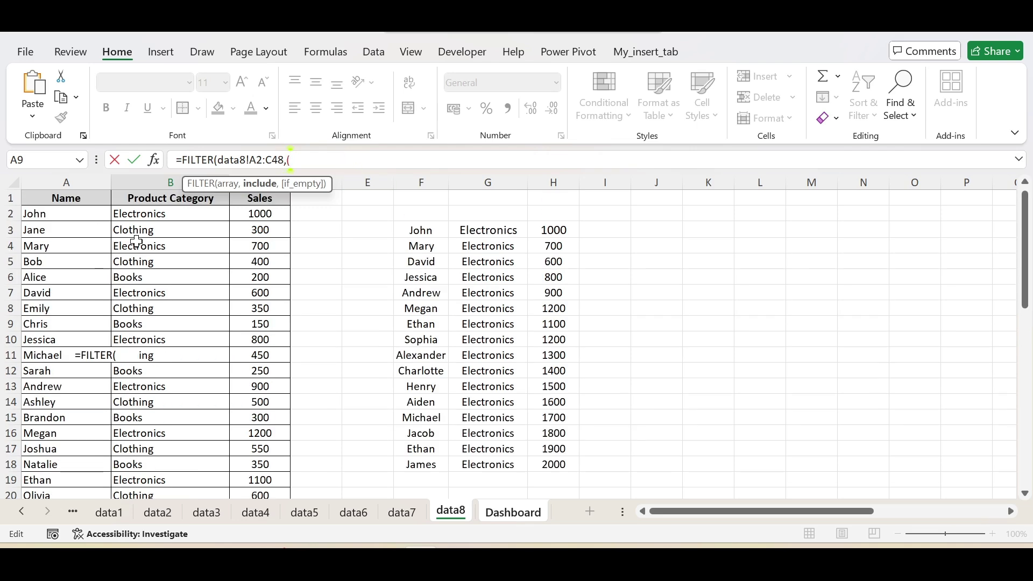
drag(151, 214, 177, 464)
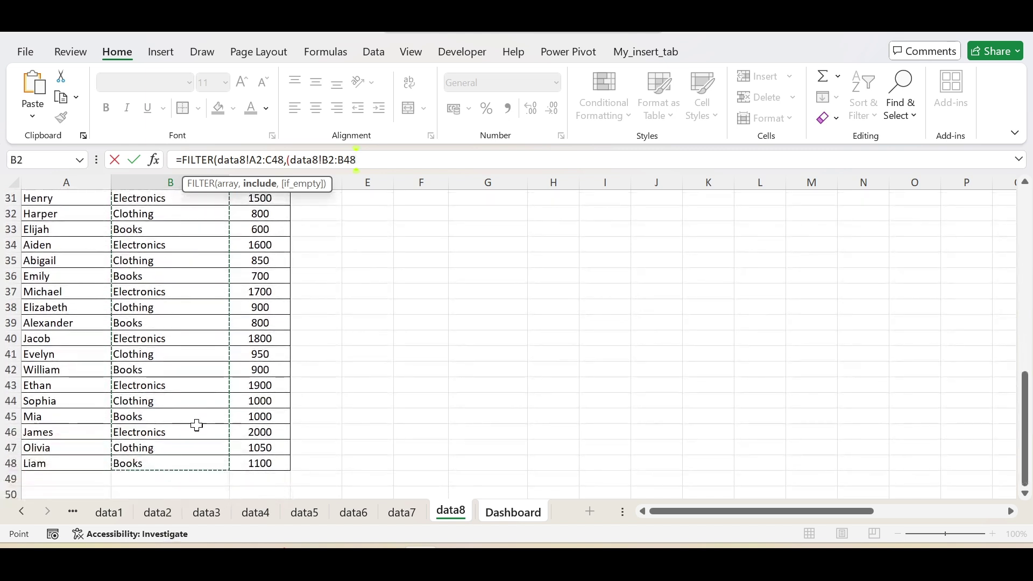
scroll(414, 195, up, 4)
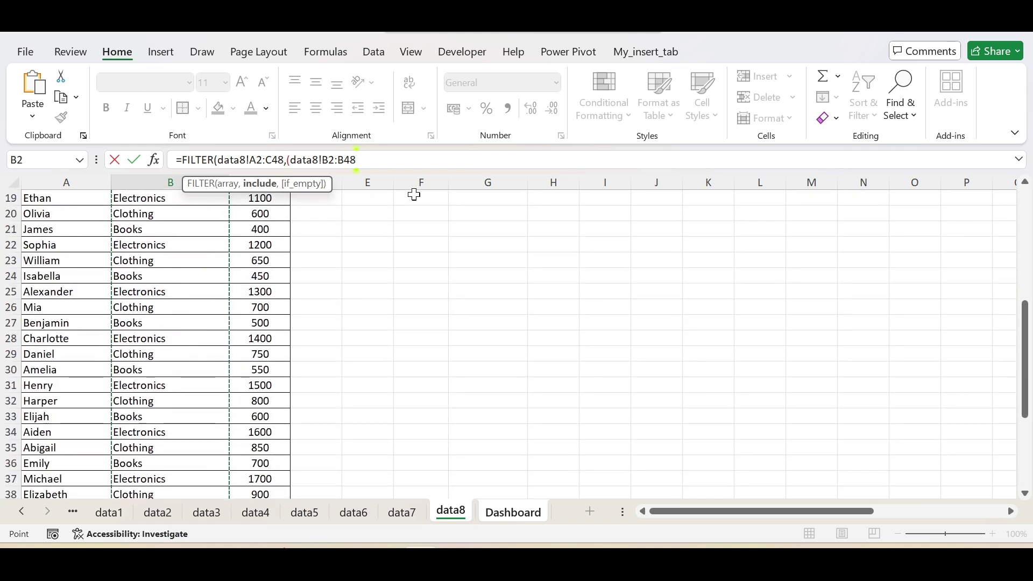
text(=)
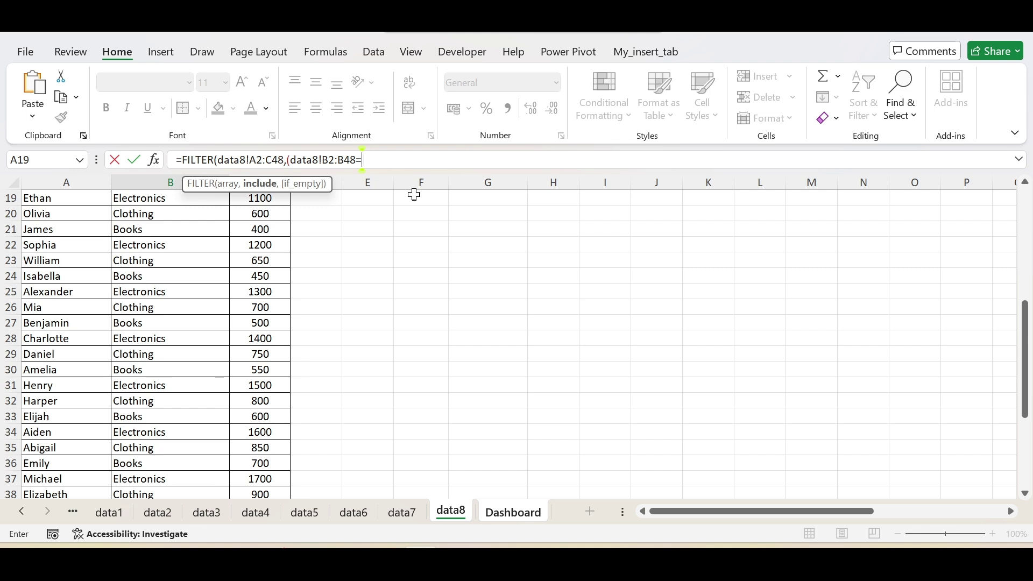
text("Bokks)
key(BackSpace)
text(oks")*()
- Enter data8!C2:C48>500 as the second include condition and close it with a parenthesis and a comma
scroll(276, 260, up, 6)
drag(260, 214, 263, 478)
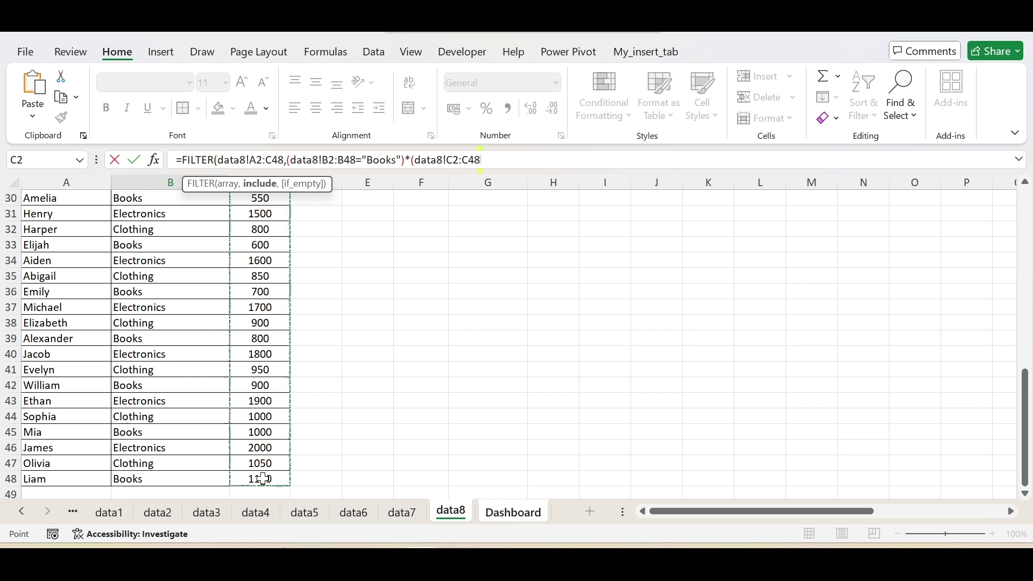
text(>)
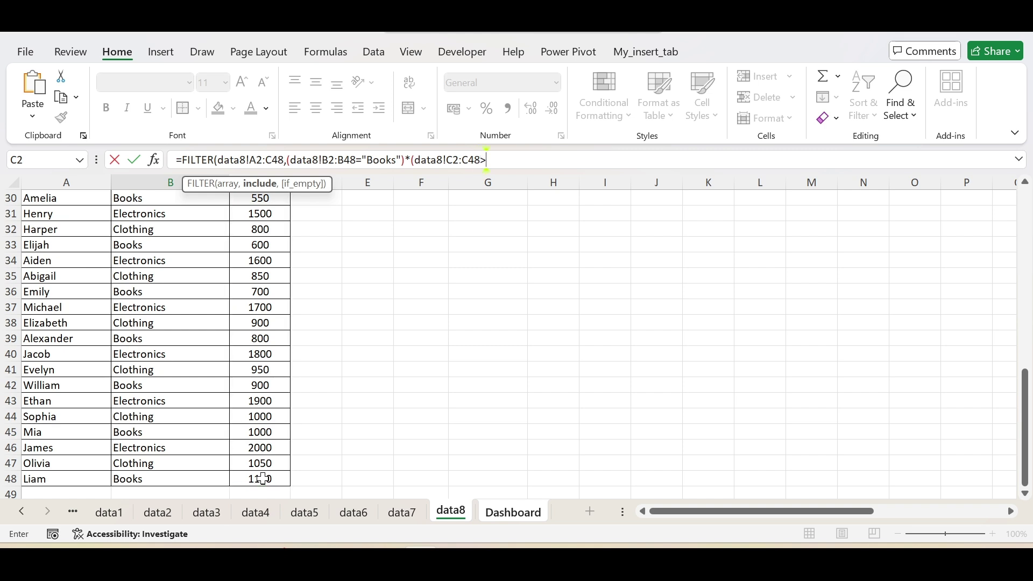
text(500),)
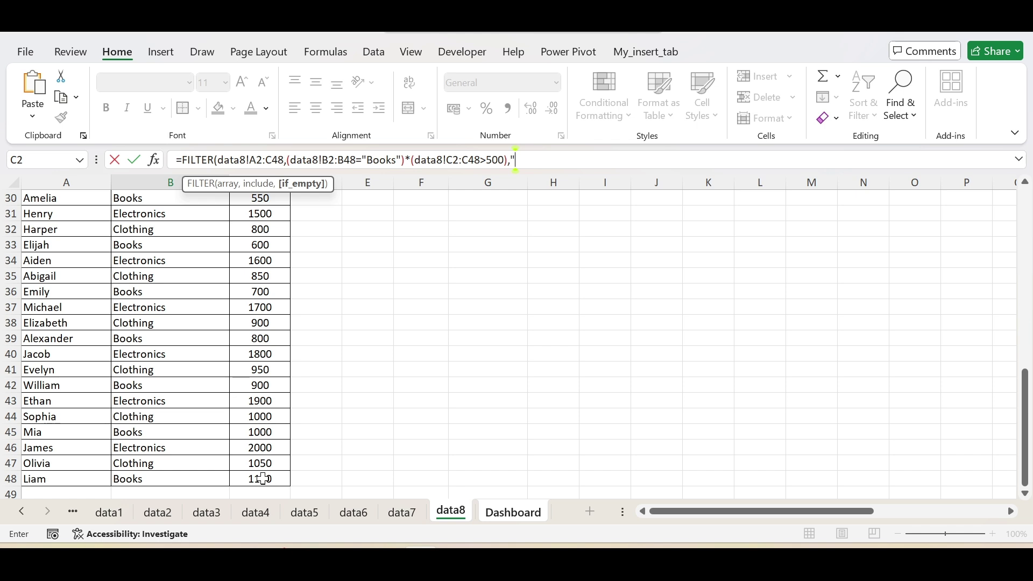
- Enter "No values found" as the if_empty argument and complete the FILTER formula in Dashboard cell B3
text("No vlues)
key(BackSpace)
key(BackSpace)
key(BackSpace)
key(BackSpace)
text(alues found"))
key(Return)
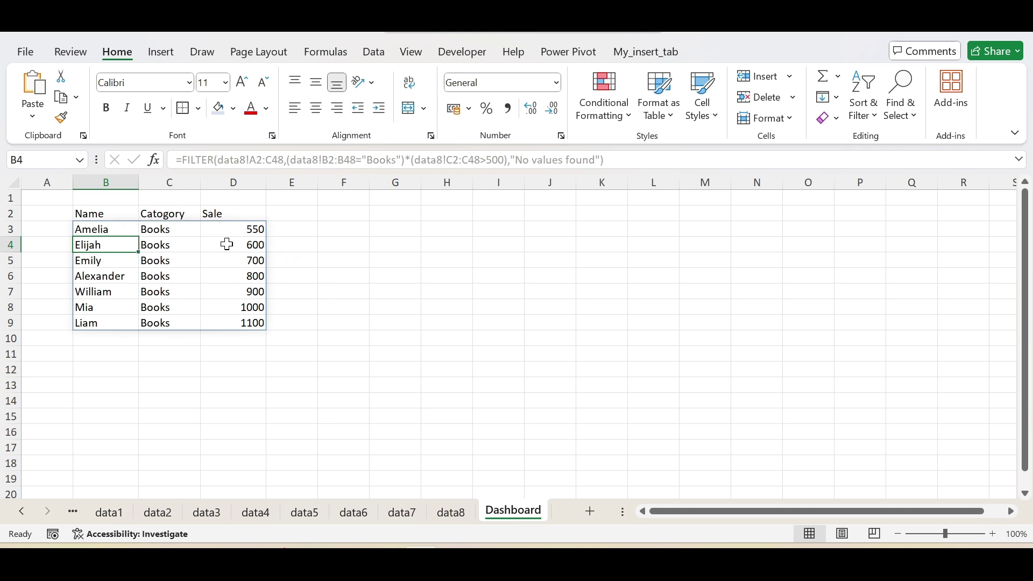
- Compare the source records on data8 with the filtered Books rows on the Dashboard sheet
click(451, 512)
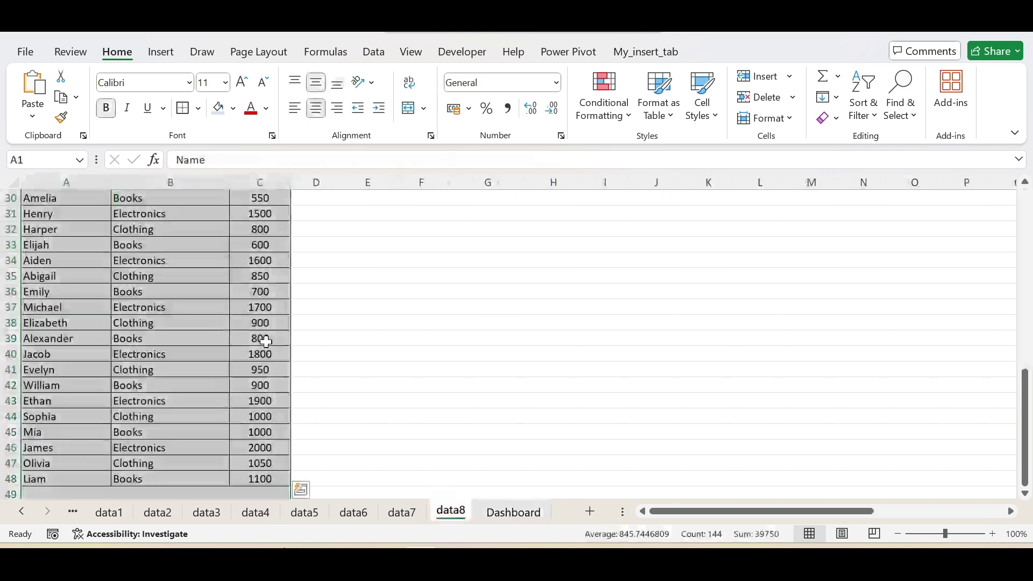
scroll(415, 321, up, 2)
click(417, 322)
scroll(142, 383, up, 5)
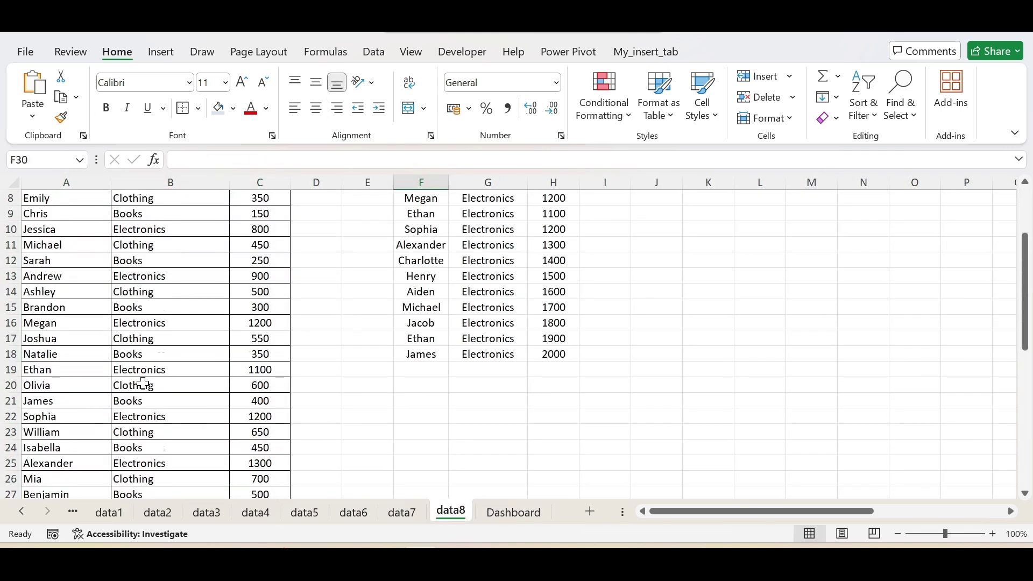
scroll(192, 323, up, 3)
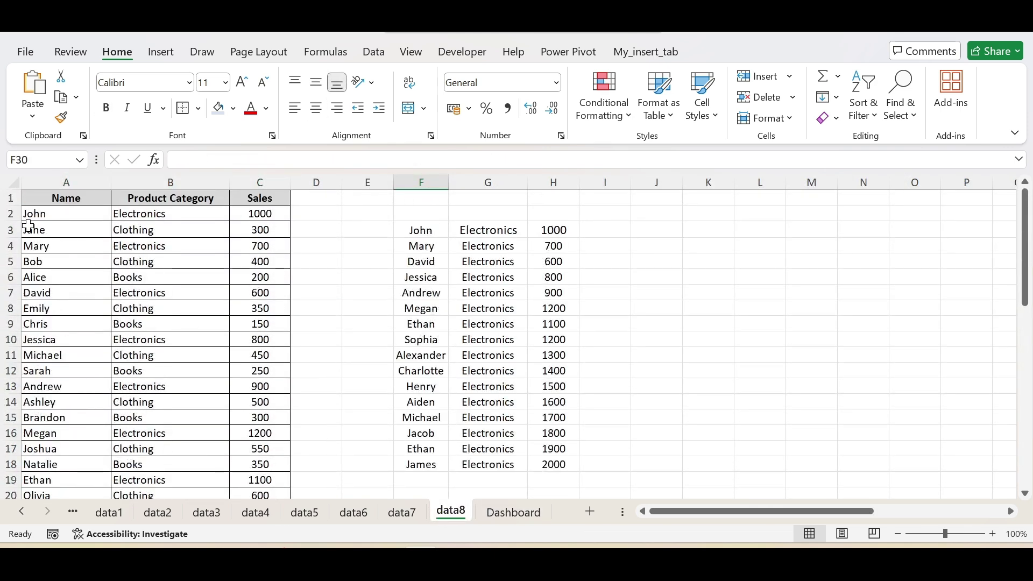
click(514, 512)
click(87, 245)
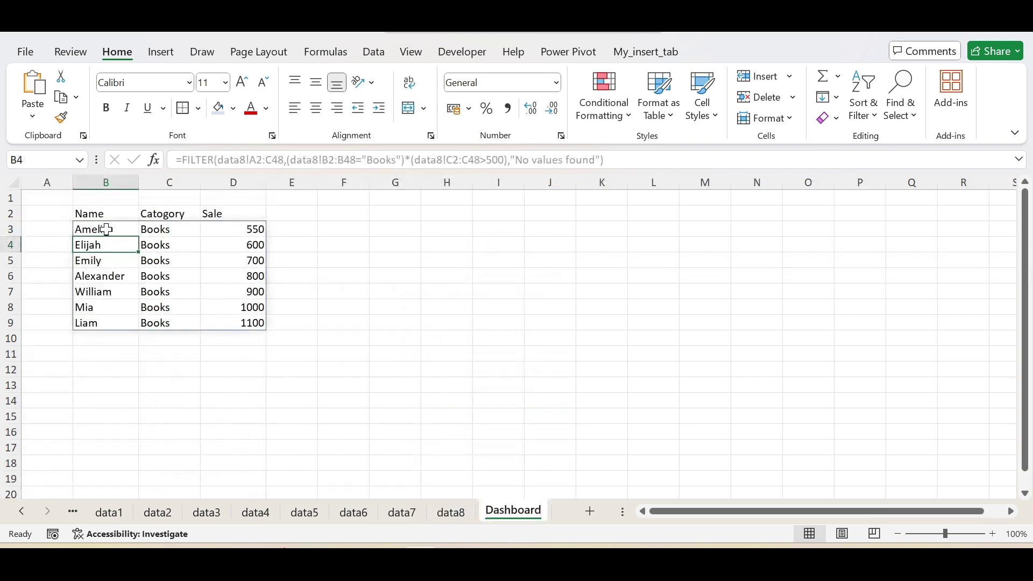
- Locate the first filtered Books record in row 30 of data8 and set its sales value in C30 to 1000
click(108, 229)
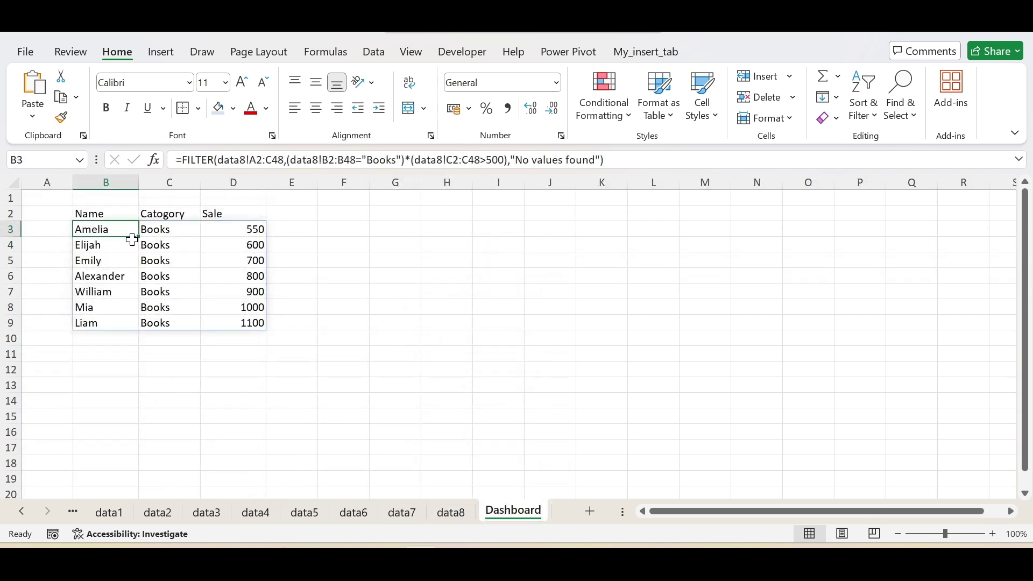
click(247, 228)
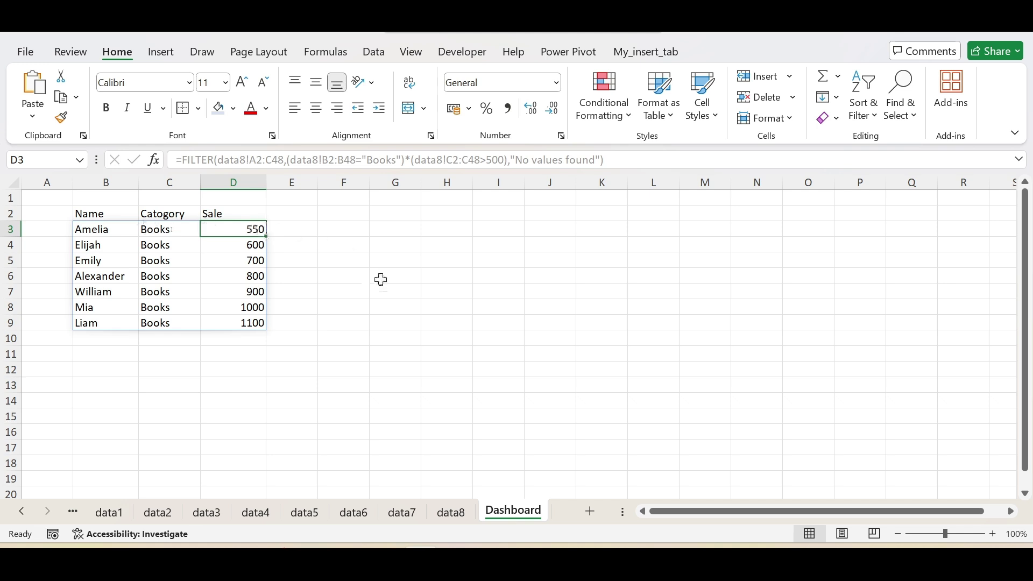
click(453, 514)
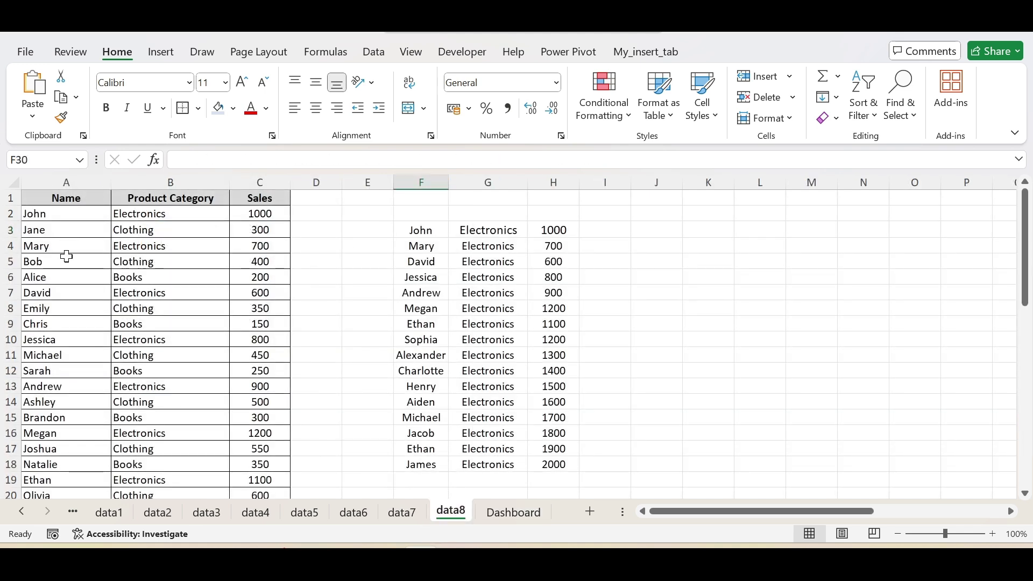
scroll(76, 386, down, 1)
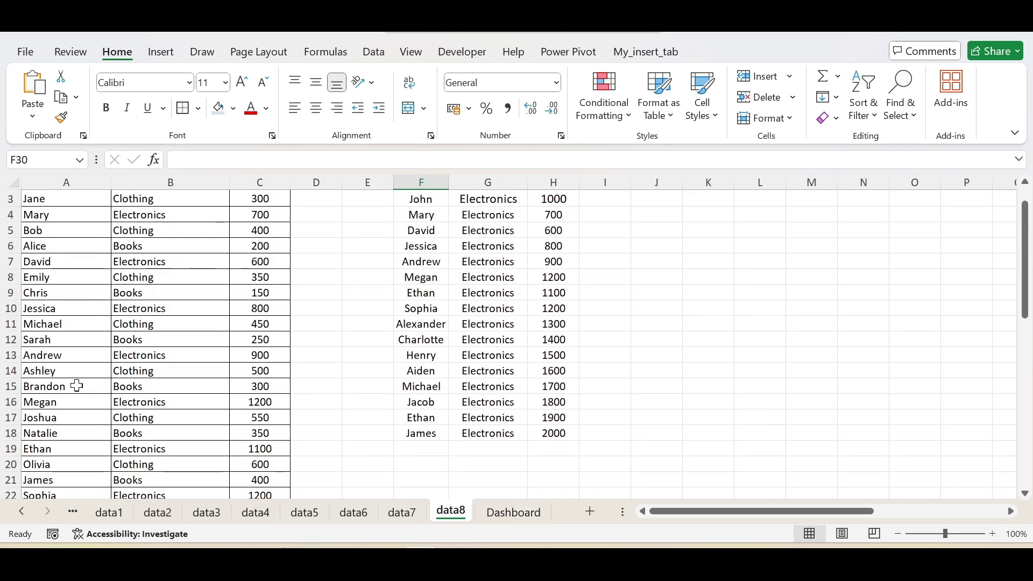
scroll(76, 386, down, 3)
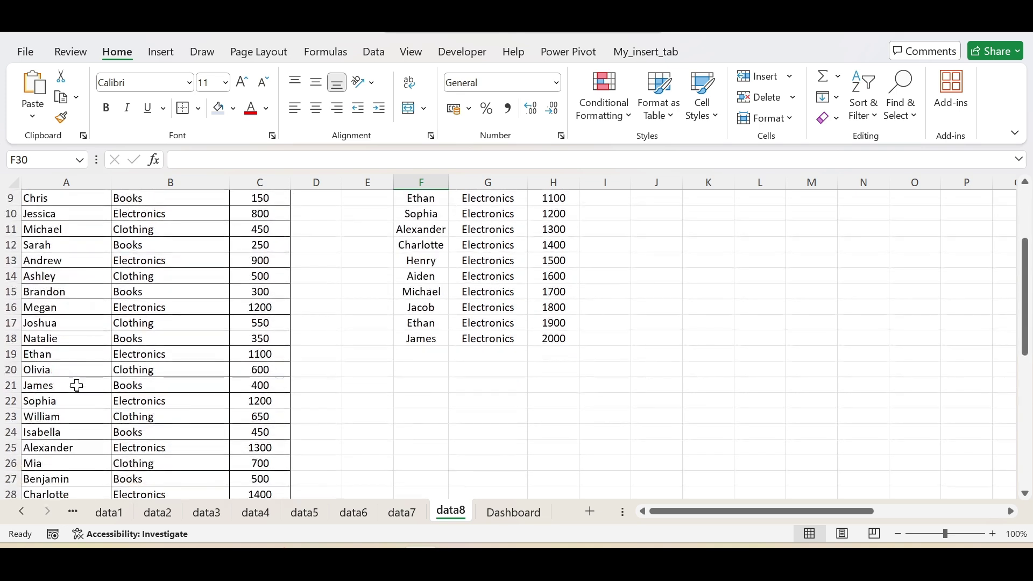
scroll(75, 385, down, 3)
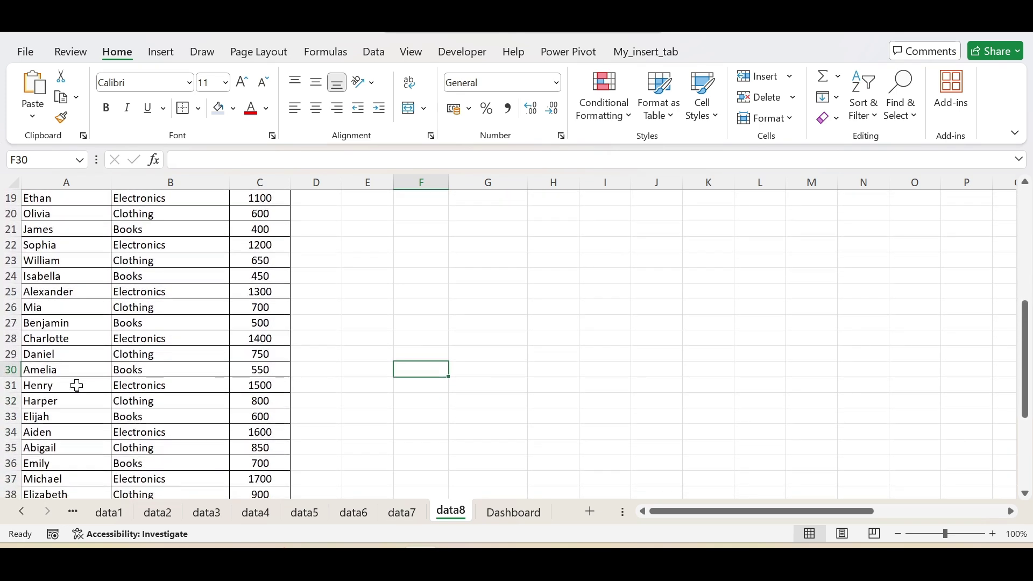
click(64, 366)
click(253, 372)
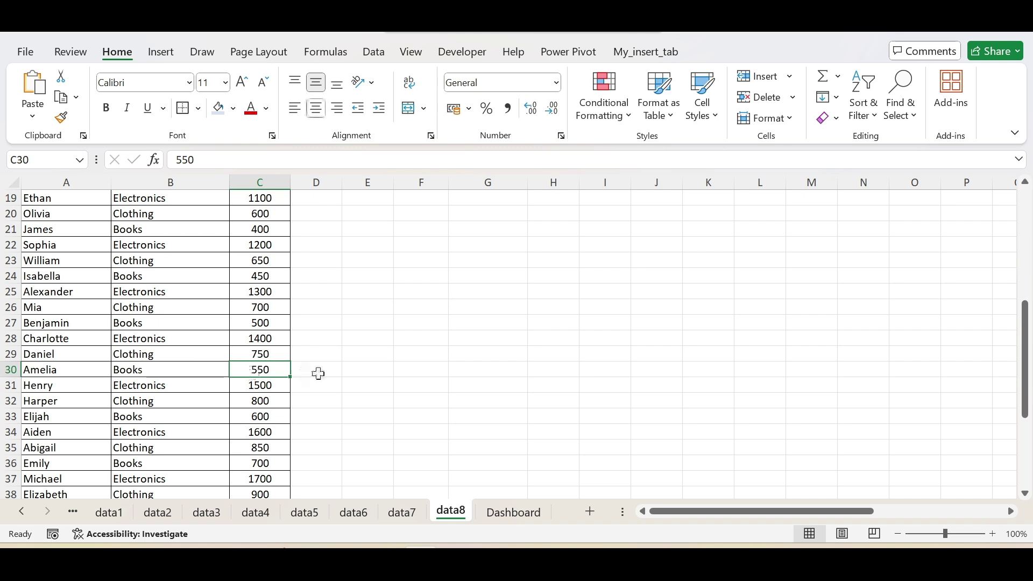
text(1000)
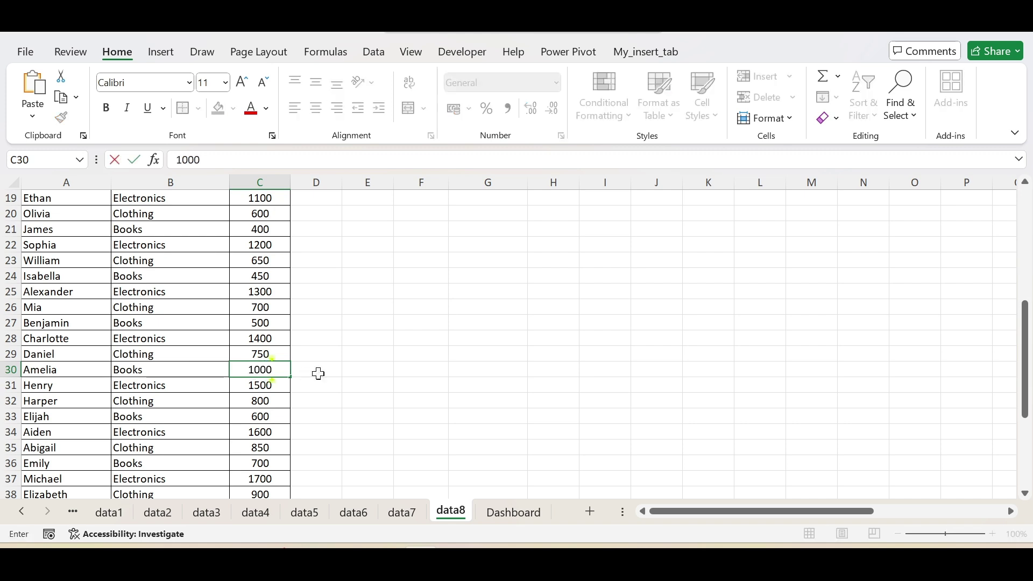
key(Return)
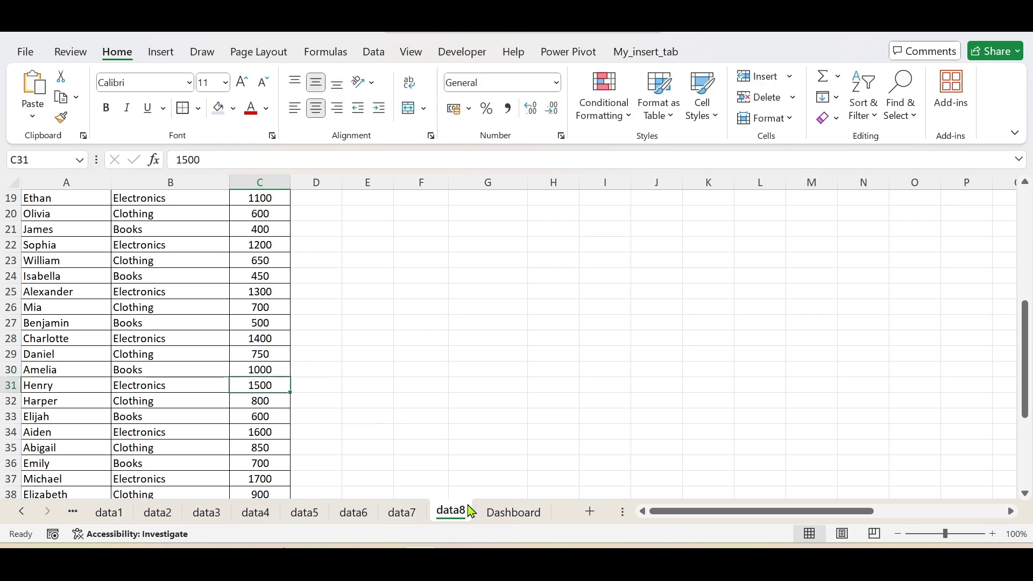
- Return to the Dashboard sheet and format the filtered table with cell borders and bold, centred, light blue shaded headers
click(490, 520)
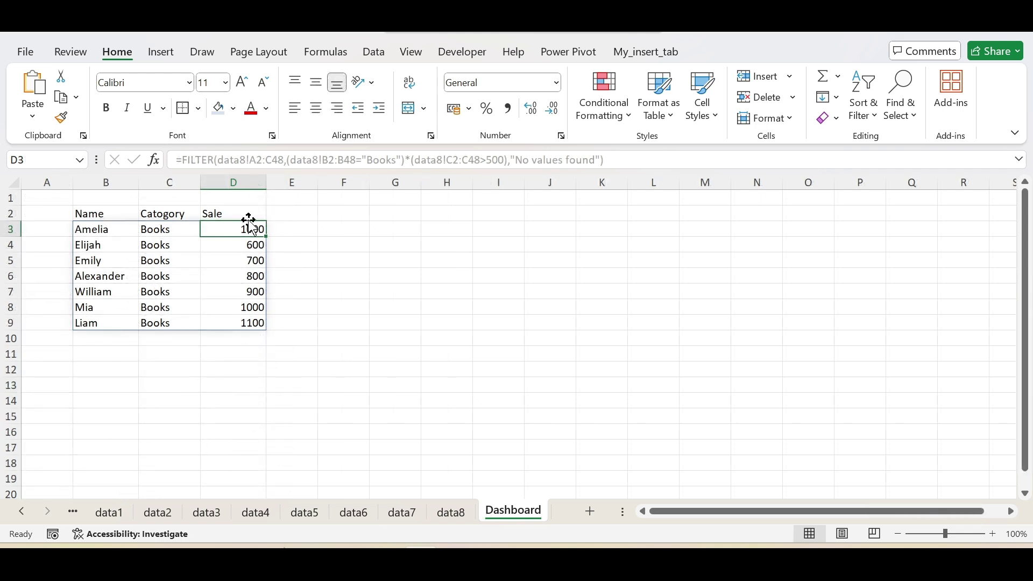
click(328, 281)
key(ctrl+shift+t)
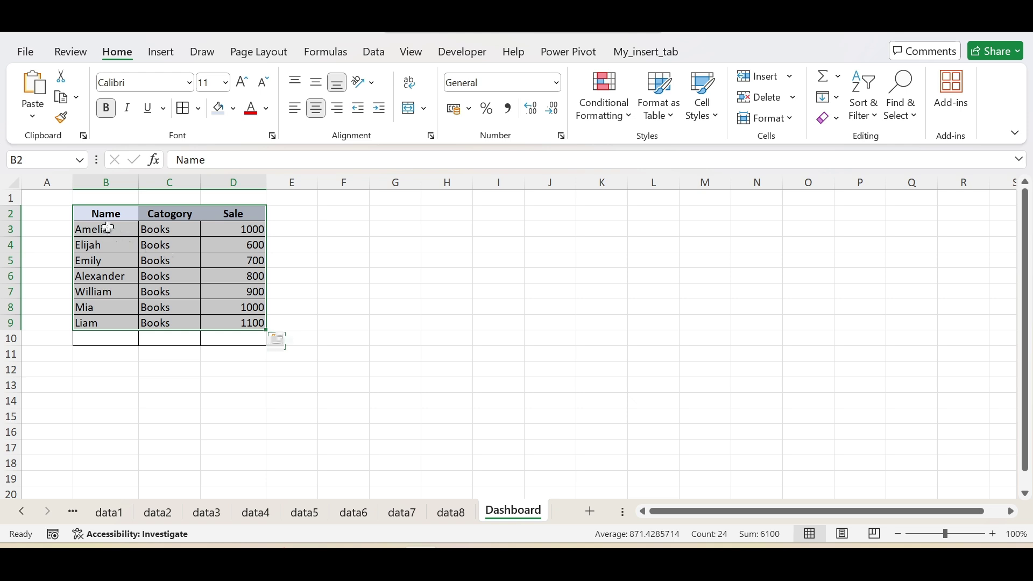
- Select the formatted Dashboard table from the Name header through the last sale, range B2:D9
drag(104, 214, 240, 323)
click(165, 305)
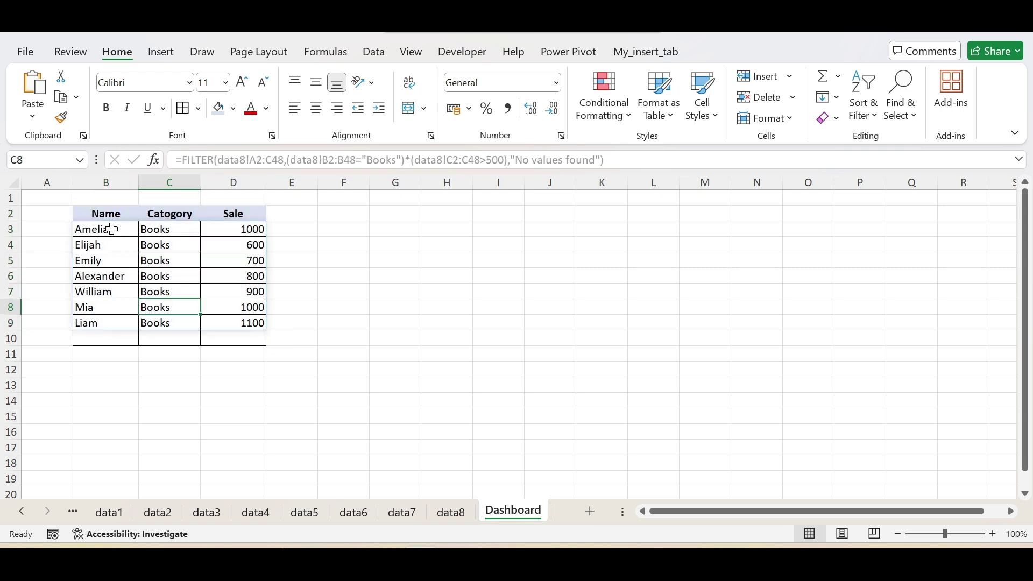
drag(108, 211, 230, 331)
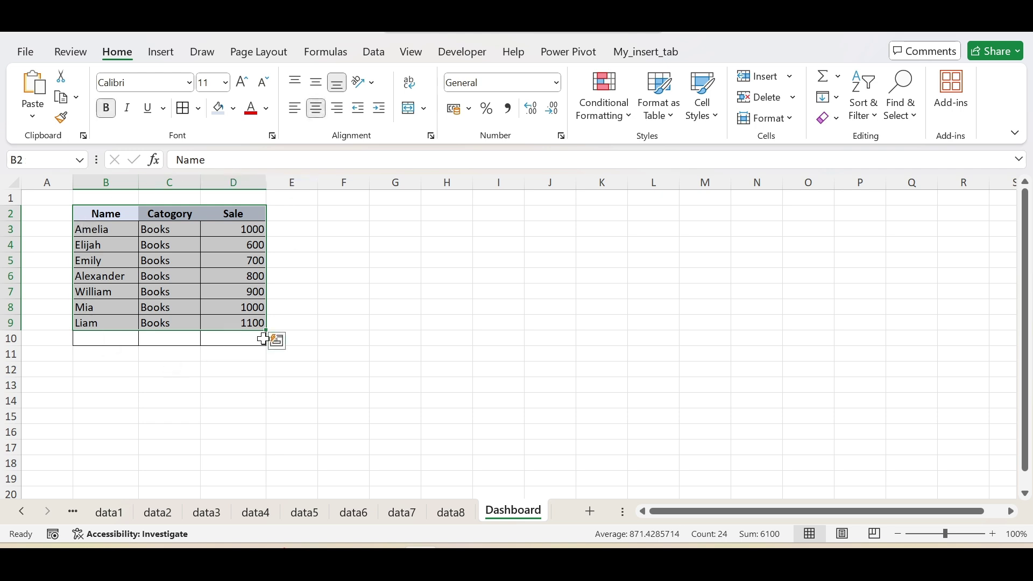